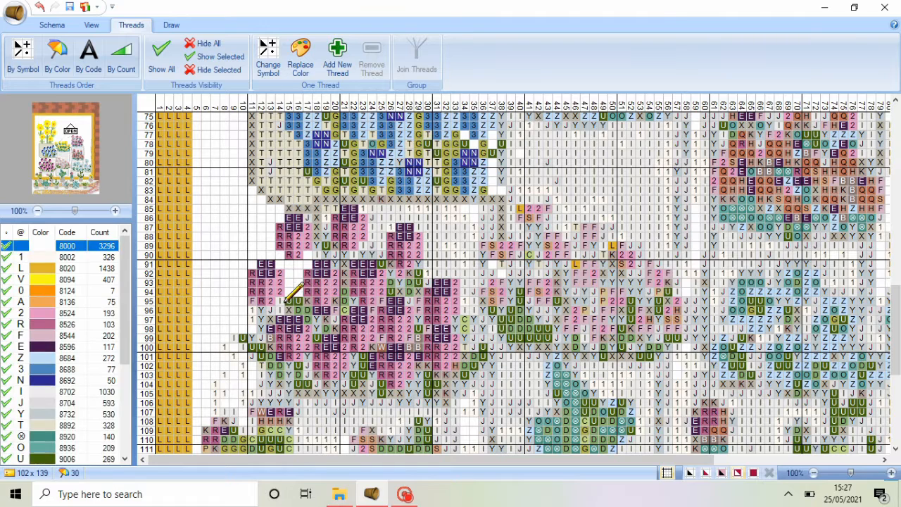
Clear the stray grey and green stitches around the leftmost purple flowers with white thread 8000.
{"action": "mouse_move", "coordinate": [244, 338]}
{"action": "left_mouse_down"}
{"action": "mouse_move", "coordinate": [268, 315]}
{"action": "mouse_move", "coordinate": [273, 332]}
{"action": "mouse_move", "coordinate": [291, 298]}
{"action": "mouse_move", "coordinate": [304, 311]}
{"action": "mouse_move", "coordinate": [288, 314]}
{"action": "mouse_move", "coordinate": [306, 302]}
{"action": "mouse_move", "coordinate": [309, 320]}
{"action": "mouse_move", "coordinate": [323, 320]}
{"action": "mouse_move", "coordinate": [342, 262]}
{"action": "left_mouse_up"}
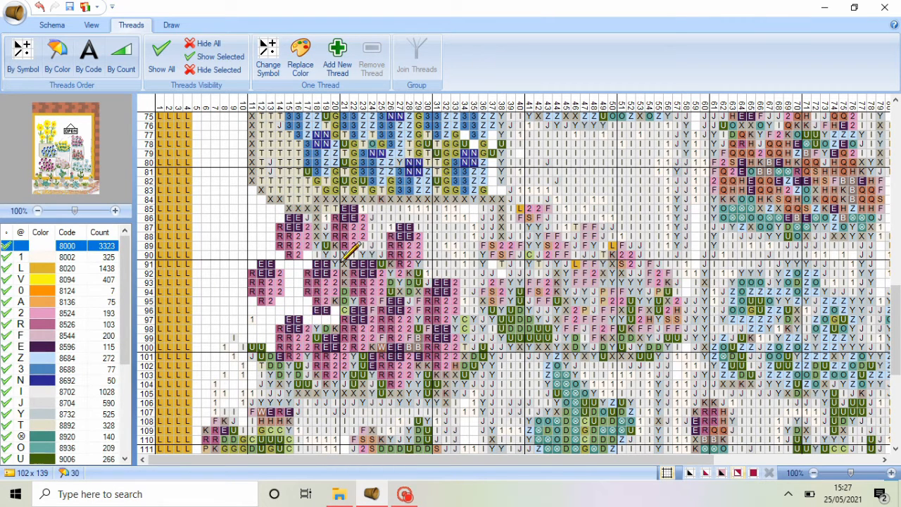
{"action": "left_click_drag", "start_coordinate": [895, 330], "coordinate": [896, 353]}
{"action": "mouse_move", "coordinate": [251, 237]}
{"action": "left_mouse_down"}
{"action": "mouse_move", "coordinate": [234, 257]}
{"action": "mouse_move", "coordinate": [256, 288]}
{"action": "mouse_move", "coordinate": [251, 268]}
{"action": "mouse_move", "coordinate": [233, 290]}
{"action": "mouse_move", "coordinate": [239, 304]}
{"action": "left_mouse_up"}
Outline the flower boxes with grey-beige thread 9774 along row 105 and down columns 11, 18, 33 and 38.
{"action": "left_click_drag", "start_coordinate": [124, 345], "coordinate": [122, 384]}
{"action": "left_click", "coordinate": [50, 447]}
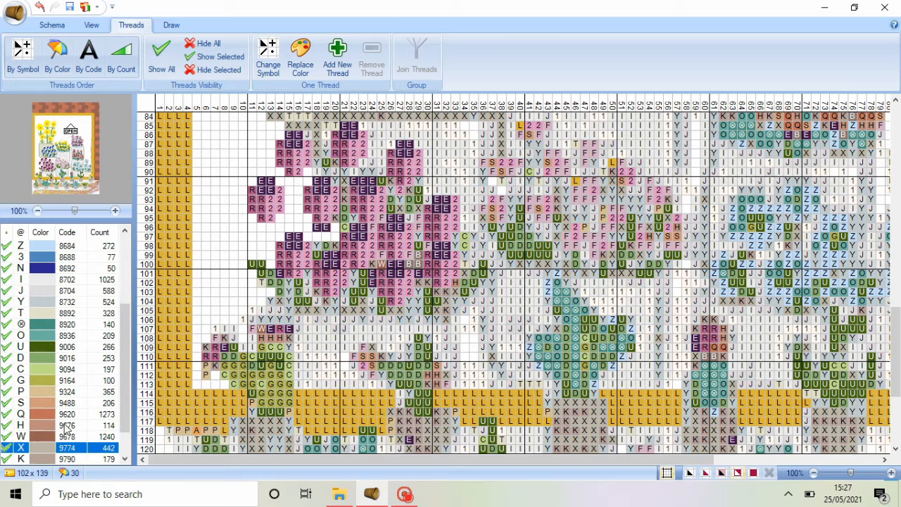
{"action": "mouse_move", "coordinate": [259, 310]}
{"action": "left_mouse_down"}
{"action": "mouse_move", "coordinate": [297, 311]}
{"action": "mouse_move", "coordinate": [254, 312]}
{"action": "mouse_move", "coordinate": [252, 347]}
{"action": "left_mouse_up"}
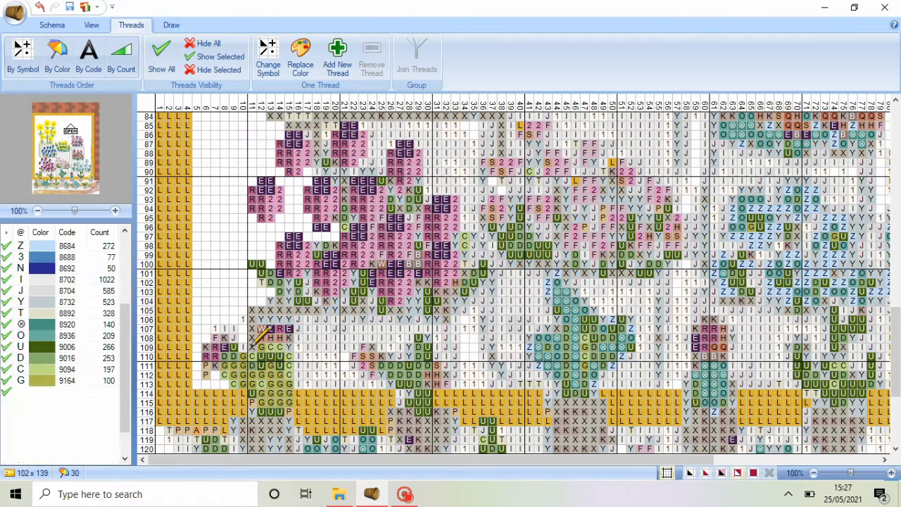
{"action": "mouse_move", "coordinate": [409, 309]}
{"action": "left_mouse_down"}
{"action": "mouse_move", "coordinate": [449, 309]}
{"action": "mouse_move", "coordinate": [459, 375]}
{"action": "left_mouse_up"}
{"action": "left_click_drag", "start_coordinate": [898, 350], "coordinate": [899, 334]}
{"action": "mouse_move", "coordinate": [330, 283]}
{"action": "left_mouse_down"}
{"action": "mouse_move", "coordinate": [318, 301]}
{"action": "mouse_move", "coordinate": [317, 357]}
{"action": "left_mouse_up"}
{"action": "left_click_drag", "start_coordinate": [514, 244], "coordinate": [504, 289]}
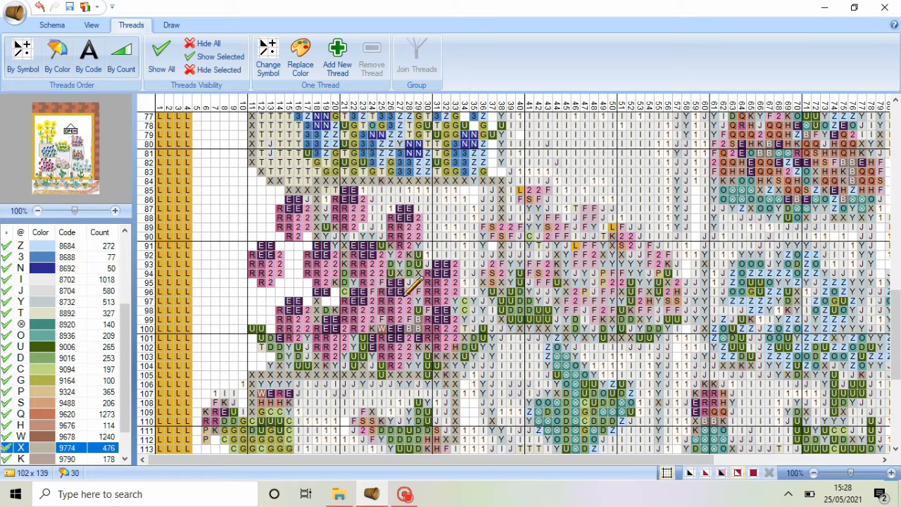
Fill the background between the purple flowers inside the outlined box, rows 85 to 104, with beige thread 8892.
{"action": "left_click", "coordinate": [92, 313]}
{"action": "mouse_move", "coordinate": [485, 187]}
{"action": "left_mouse_down"}
{"action": "mouse_move", "coordinate": [338, 190]}
{"action": "mouse_move", "coordinate": [327, 199]}
{"action": "mouse_move", "coordinate": [348, 205]}
{"action": "mouse_move", "coordinate": [493, 186]}
{"action": "mouse_move", "coordinate": [491, 217]}
{"action": "mouse_move", "coordinate": [435, 207]}
{"action": "mouse_move", "coordinate": [444, 199]}
{"action": "mouse_move", "coordinate": [388, 208]}
{"action": "mouse_move", "coordinate": [376, 235]}
{"action": "mouse_move", "coordinate": [366, 221]}
{"action": "mouse_move", "coordinate": [333, 237]}
{"action": "mouse_move", "coordinate": [331, 225]}
{"action": "mouse_move", "coordinate": [346, 249]}
{"action": "mouse_move", "coordinate": [339, 285]}
{"action": "mouse_move", "coordinate": [351, 284]}
{"action": "mouse_move", "coordinate": [332, 308]}
{"action": "mouse_move", "coordinate": [381, 287]}
{"action": "mouse_move", "coordinate": [389, 247]}
{"action": "mouse_move", "coordinate": [420, 276]}
{"action": "left_mouse_up"}
{"action": "mouse_move", "coordinate": [468, 256]}
{"action": "left_mouse_down"}
{"action": "mouse_move", "coordinate": [440, 218]}
{"action": "mouse_move", "coordinate": [497, 227]}
{"action": "mouse_move", "coordinate": [496, 255]}
{"action": "mouse_move", "coordinate": [441, 222]}
{"action": "mouse_move", "coordinate": [465, 246]}
{"action": "mouse_move", "coordinate": [429, 259]}
{"action": "mouse_move", "coordinate": [487, 266]}
{"action": "mouse_move", "coordinate": [480, 285]}
{"action": "mouse_move", "coordinate": [488, 293]}
{"action": "mouse_move", "coordinate": [400, 275]}
{"action": "left_mouse_up"}
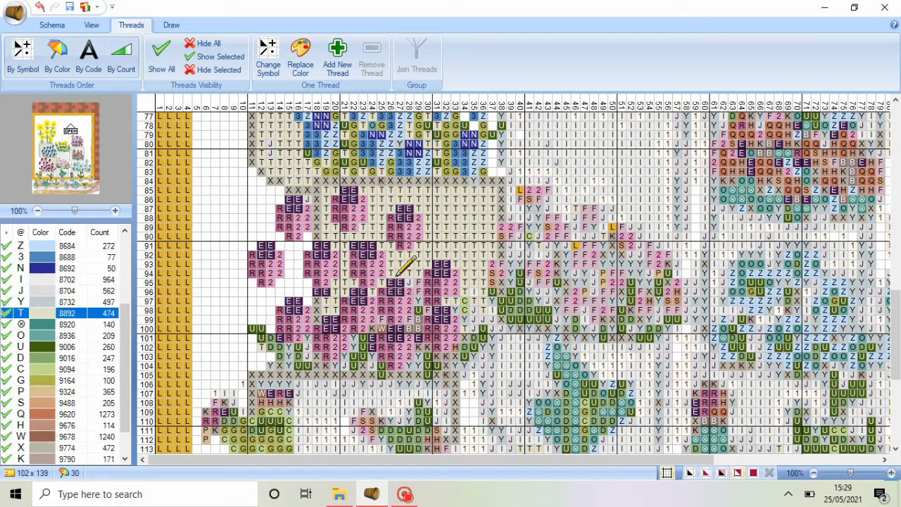
{"action": "left_click", "coordinate": [39, 7]}
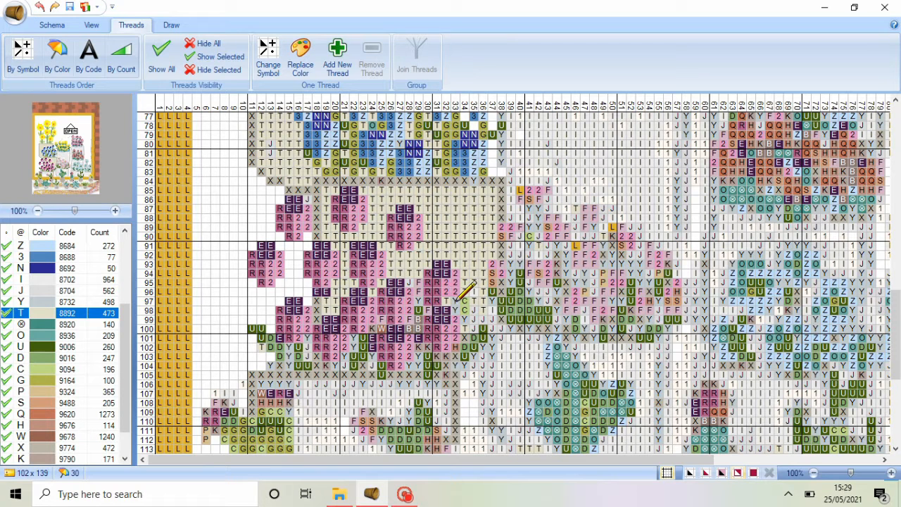
{"action": "mouse_move", "coordinate": [459, 308]}
{"action": "left_mouse_down"}
{"action": "mouse_move", "coordinate": [477, 328]}
{"action": "mouse_move", "coordinate": [417, 303]}
{"action": "mouse_move", "coordinate": [419, 277]}
{"action": "mouse_move", "coordinate": [410, 320]}
{"action": "mouse_move", "coordinate": [381, 320]}
{"action": "mouse_move", "coordinate": [379, 331]}
{"action": "mouse_move", "coordinate": [417, 277]}
{"action": "mouse_move", "coordinate": [432, 357]}
{"action": "left_mouse_up"}
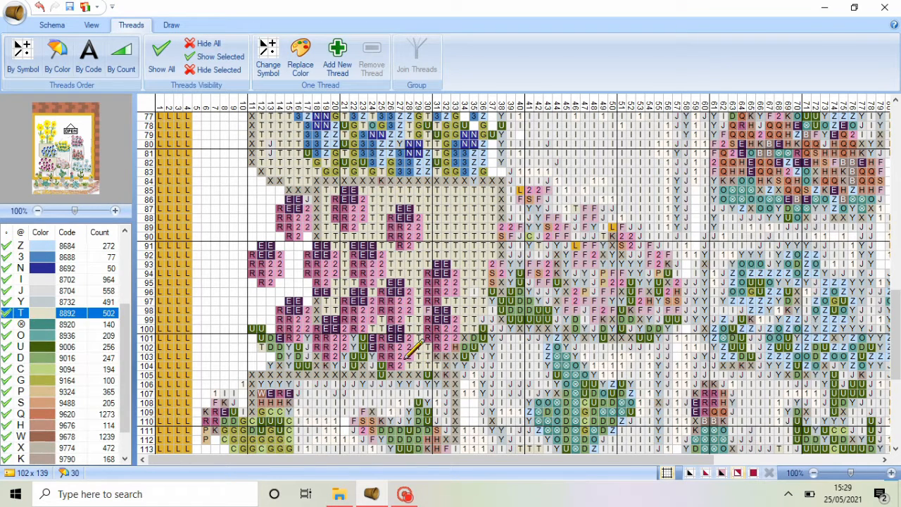
{"action": "mouse_move", "coordinate": [375, 357]}
{"action": "left_mouse_down"}
{"action": "mouse_move", "coordinate": [362, 340]}
{"action": "mouse_move", "coordinate": [353, 359]}
{"action": "mouse_move", "coordinate": [304, 361]}
{"action": "mouse_move", "coordinate": [337, 367]}
{"action": "left_mouse_up"}
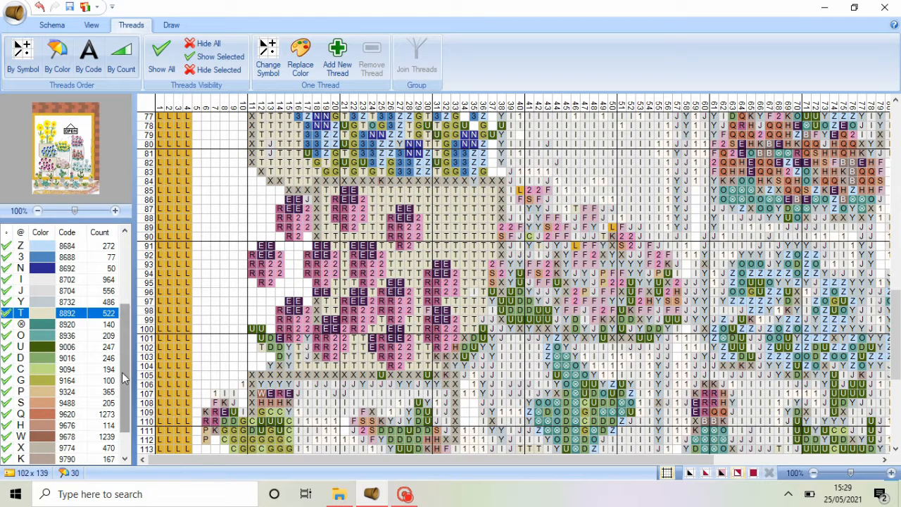
Close the gaps in the box's outline along rows 84 and 105 with thread 9774.
{"action": "left_click", "coordinate": [69, 447]}
{"action": "left_click", "coordinate": [475, 181]}
{"action": "left_click", "coordinate": [384, 181]}
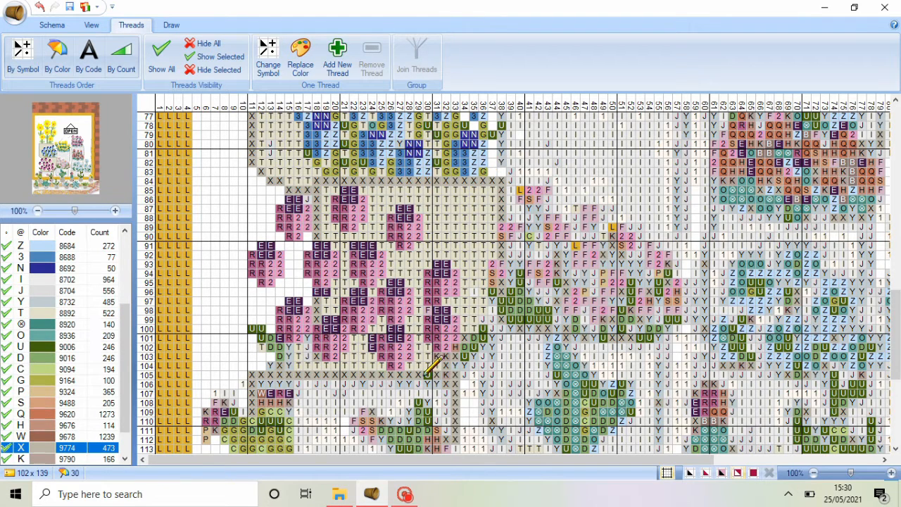
Erase the old leaves outside the box, around columns 11 to 17 and rows 100 to 104, with white thread 8000.
{"action": "scroll", "coordinate": [85, 338], "scroll_direction": "up", "scroll_amount": 5}
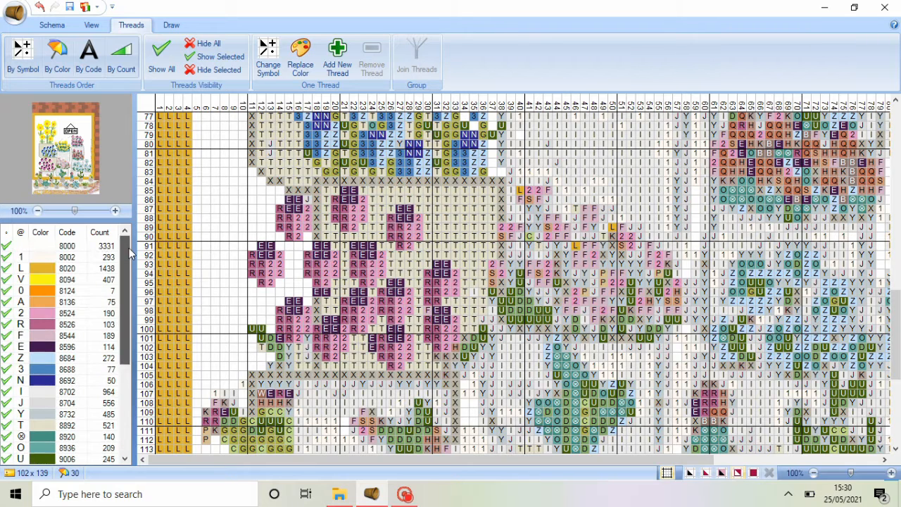
{"action": "left_click", "coordinate": [69, 246]}
{"action": "mouse_move", "coordinate": [253, 329]}
{"action": "left_mouse_down"}
{"action": "mouse_move", "coordinate": [277, 362]}
{"action": "mouse_move", "coordinate": [269, 346]}
{"action": "mouse_move", "coordinate": [306, 353]}
{"action": "mouse_move", "coordinate": [309, 339]}
{"action": "mouse_move", "coordinate": [306, 361]}
{"action": "mouse_move", "coordinate": [294, 350]}
{"action": "mouse_move", "coordinate": [285, 366]}
{"action": "mouse_move", "coordinate": [269, 340]}
{"action": "left_mouse_up"}
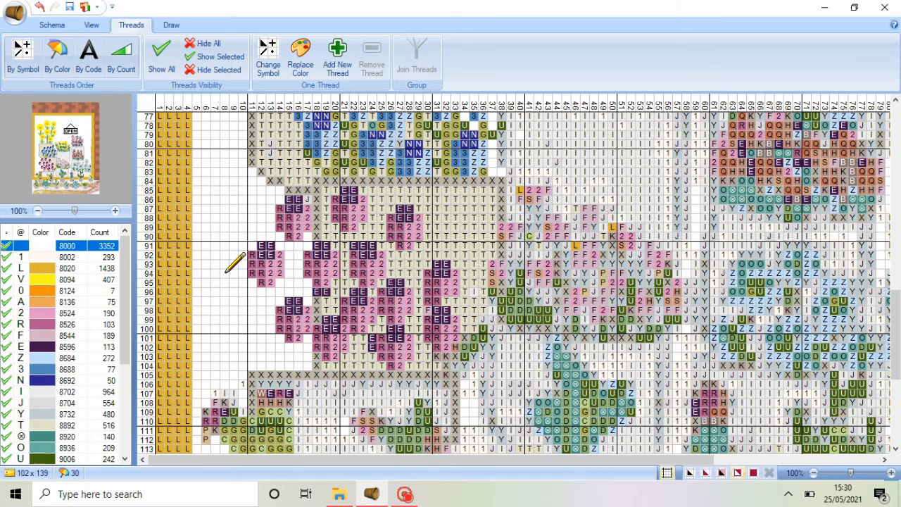
Correct the flower cell at row 97, column 32 with pink thread 8524 and cover stray cells near rows 101 and 102 with beige thread 8892.
{"action": "left_click", "coordinate": [69, 425]}
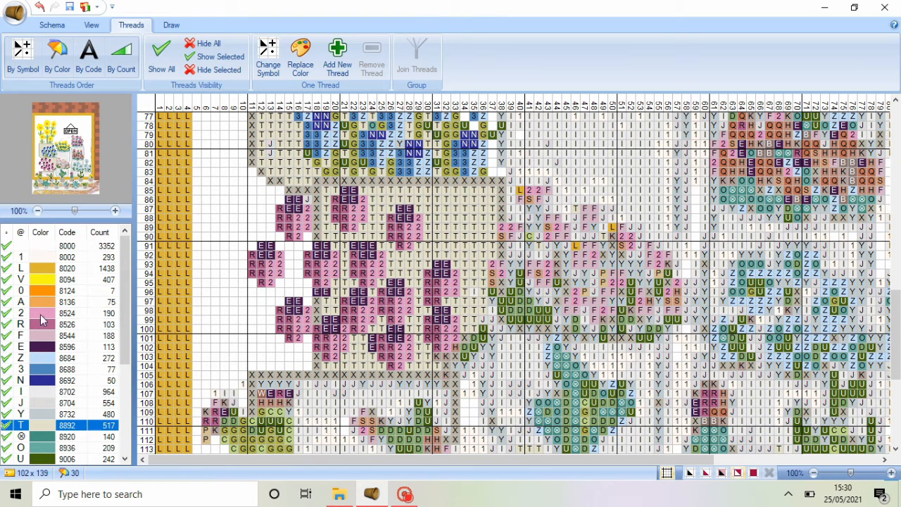
{"action": "left_click", "coordinate": [41, 315]}
{"action": "left_click", "coordinate": [449, 303]}
{"action": "left_click", "coordinate": [36, 424]}
{"action": "left_click_drag", "start_coordinate": [456, 350], "coordinate": [476, 338]}
Draw the leftmost flower stems in columns 12, 15 and 16 down to row 104 with olive thread 9164.
{"action": "left_click_drag", "start_coordinate": [897, 329], "coordinate": [899, 297]}
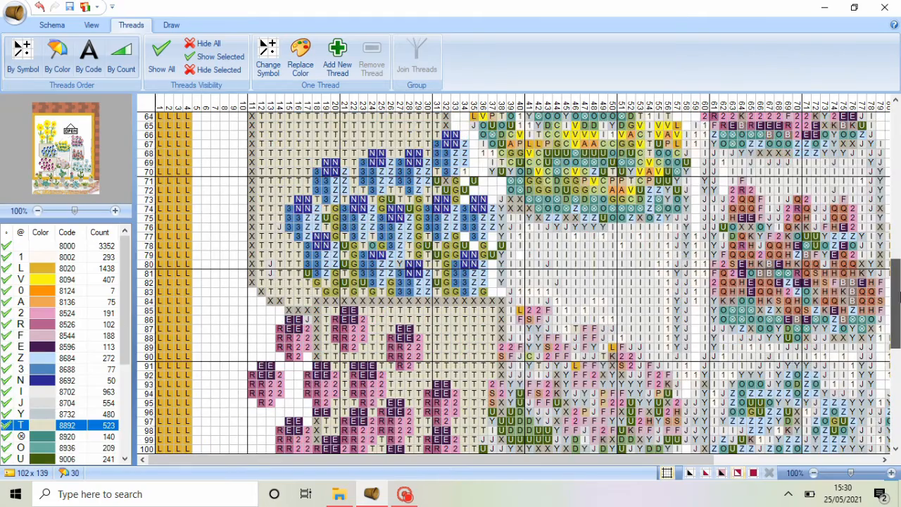
{"action": "scroll", "coordinate": [899, 297], "scroll_direction": "down", "scroll_amount": 3}
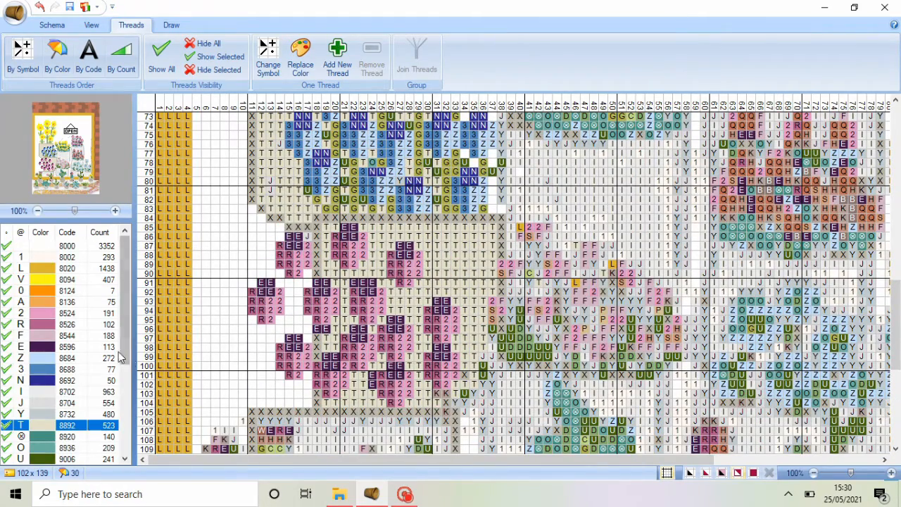
{"action": "scroll", "coordinate": [116, 392], "scroll_direction": "down", "scroll_amount": 4}
{"action": "scroll", "coordinate": [117, 392], "scroll_direction": "down", "scroll_amount": 2}
{"action": "left_click", "coordinate": [67, 347]}
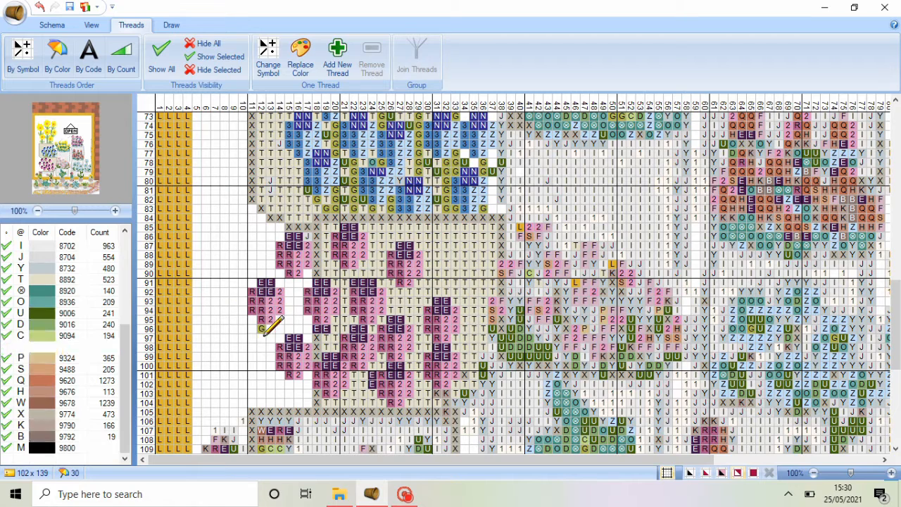
{"action": "left_click_drag", "start_coordinate": [261, 329], "coordinate": [261, 402]}
{"action": "left_click_drag", "start_coordinate": [299, 283], "coordinate": [299, 329]}
{"action": "mouse_move", "coordinate": [299, 384]}
{"action": "left_mouse_down"}
{"action": "mouse_move", "coordinate": [298, 403]}
{"action": "mouse_move", "coordinate": [289, 403]}
{"action": "left_mouse_up"}
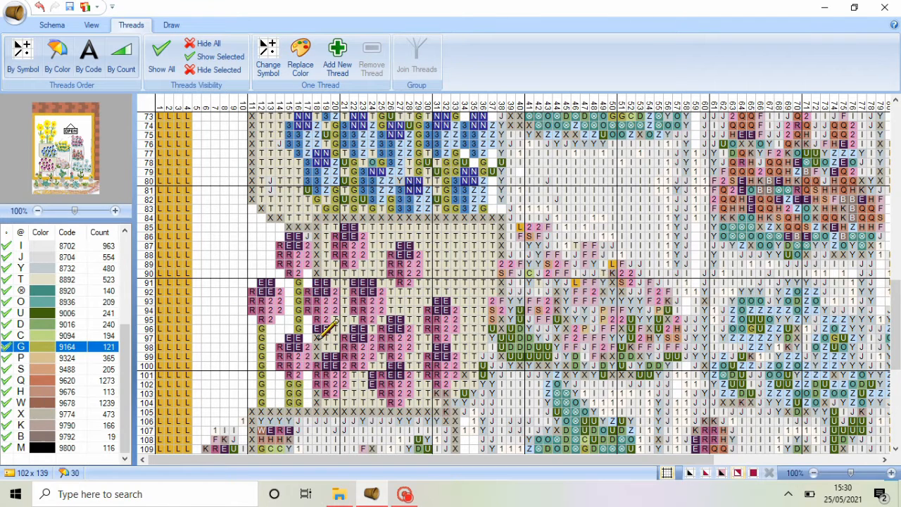
Add the remaining stems under the purple flowers between columns 18 and 32 with olive thread 9164.
{"action": "left_click_drag", "start_coordinate": [317, 338], "coordinate": [317, 358]}
{"action": "left_click_drag", "start_coordinate": [317, 394], "coordinate": [317, 404]}
{"action": "left_click_drag", "start_coordinate": [344, 274], "coordinate": [344, 321]}
{"action": "left_click_drag", "start_coordinate": [344, 394], "coordinate": [337, 404]}
{"action": "left_click_drag", "start_coordinate": [353, 375], "coordinate": [354, 404]}
{"action": "left_click", "coordinate": [371, 329]}
{"action": "left_click", "coordinate": [371, 338]}
{"action": "mouse_move", "coordinate": [407, 288]}
{"action": "left_mouse_down"}
{"action": "mouse_move", "coordinate": [408, 314]}
{"action": "mouse_move", "coordinate": [435, 327]}
{"action": "left_mouse_up"}
{"action": "left_click", "coordinate": [446, 391]}
Add small leaves beside the purple flowers' stems with dark green thread 9006.
{"action": "left_click", "coordinate": [90, 314]}
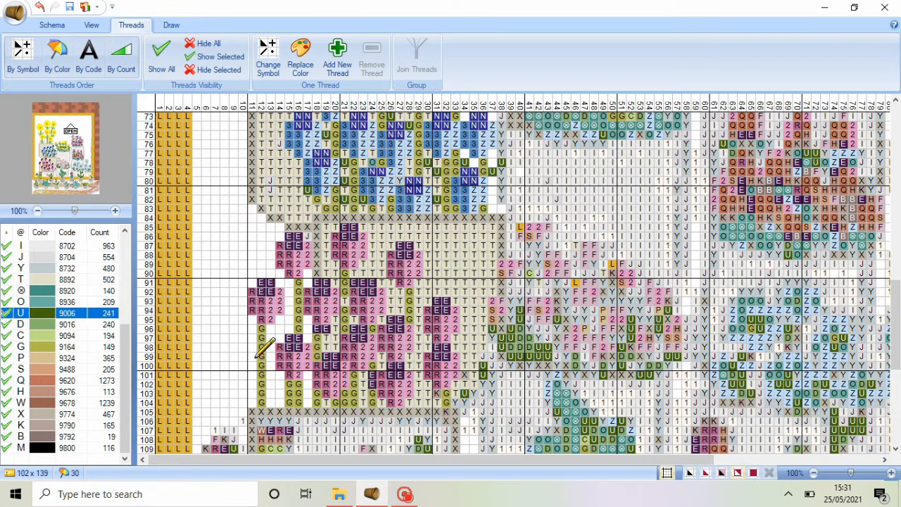
{"action": "left_click_drag", "start_coordinate": [242, 346], "coordinate": [251, 356]}
{"action": "left_click", "coordinate": [289, 392]}
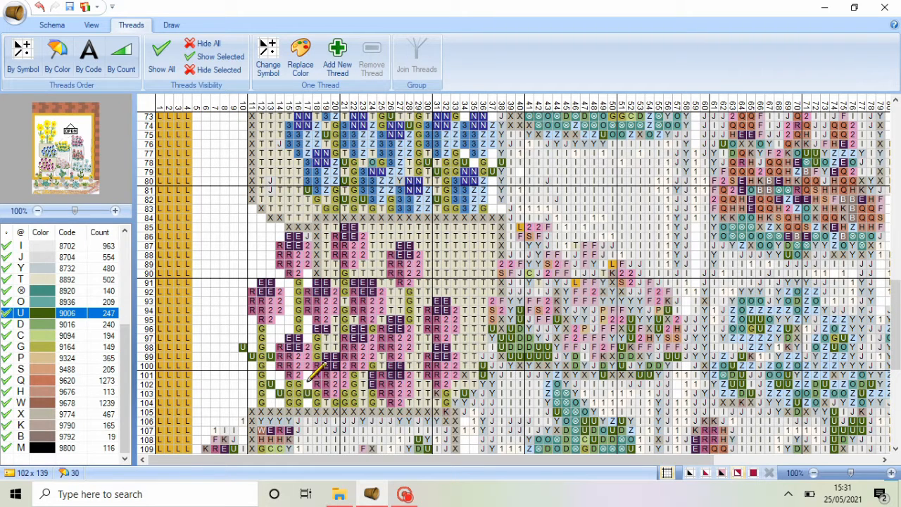
{"action": "left_click", "coordinate": [355, 321]}
{"action": "mouse_move", "coordinate": [402, 310]}
{"action": "left_mouse_down"}
{"action": "mouse_move", "coordinate": [394, 301]}
{"action": "mouse_move", "coordinate": [428, 291]}
{"action": "left_mouse_up"}
{"action": "left_click", "coordinate": [455, 402]}
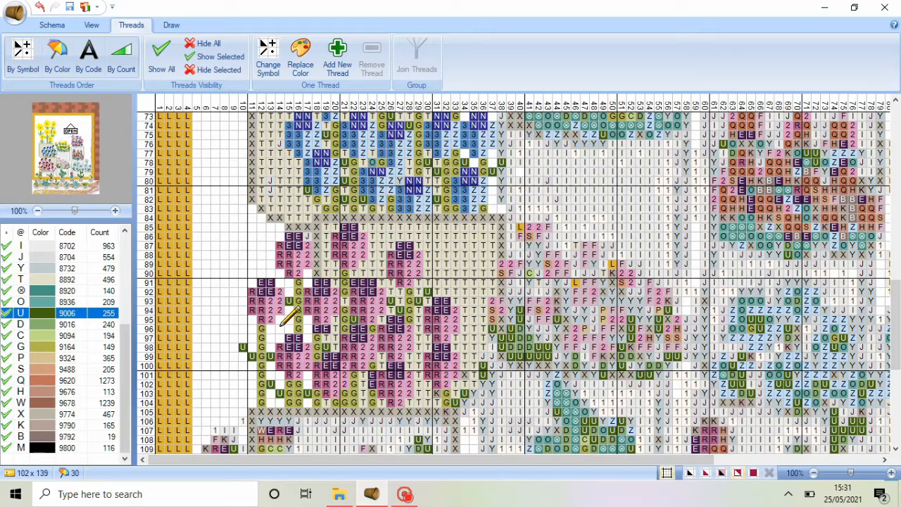
Cover the leftover cells near the upper box's lower corner and fill the box below row 105 with beige thread 8892.
{"action": "left_click", "coordinate": [57, 282]}
{"action": "left_click", "coordinate": [465, 375]}
{"action": "left_click_drag", "start_coordinate": [483, 366], "coordinate": [474, 393]}
{"action": "mouse_move", "coordinate": [896, 315]}
{"action": "left_mouse_down"}
{"action": "mouse_move", "coordinate": [899, 300]}
{"action": "mouse_move", "coordinate": [898, 345]}
{"action": "mouse_move", "coordinate": [898, 333]}
{"action": "left_mouse_up"}
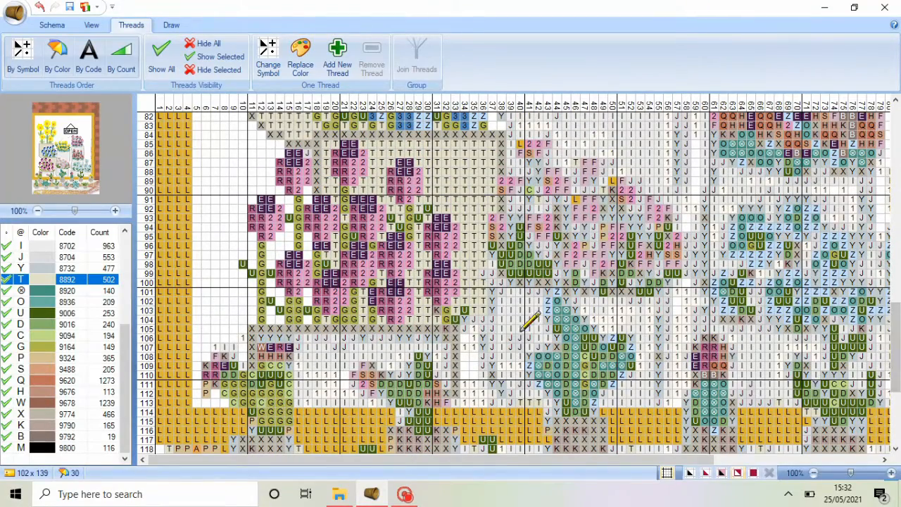
{"action": "mouse_move", "coordinate": [262, 338]}
{"action": "left_mouse_down"}
{"action": "mouse_move", "coordinate": [451, 337]}
{"action": "mouse_move", "coordinate": [304, 348]}
{"action": "mouse_move", "coordinate": [302, 362]}
{"action": "mouse_move", "coordinate": [358, 354]}
{"action": "mouse_move", "coordinate": [357, 346]}
{"action": "mouse_move", "coordinate": [421, 343]}
{"action": "mouse_move", "coordinate": [445, 352]}
{"action": "mouse_move", "coordinate": [446, 382]}
{"action": "mouse_move", "coordinate": [442, 363]}
{"action": "mouse_move", "coordinate": [419, 357]}
{"action": "mouse_move", "coordinate": [409, 366]}
{"action": "mouse_move", "coordinate": [398, 358]}
{"action": "mouse_move", "coordinate": [406, 374]}
{"action": "mouse_move", "coordinate": [390, 375]}
{"action": "mouse_move", "coordinate": [356, 360]}
{"action": "mouse_move", "coordinate": [342, 384]}
{"action": "mouse_move", "coordinate": [342, 370]}
{"action": "mouse_move", "coordinate": [296, 366]}
{"action": "mouse_move", "coordinate": [310, 376]}
{"action": "mouse_move", "coordinate": [345, 372]}
{"action": "mouse_move", "coordinate": [328, 400]}
{"action": "mouse_move", "coordinate": [303, 393]}
{"action": "mouse_move", "coordinate": [360, 399]}
{"action": "mouse_move", "coordinate": [362, 384]}
{"action": "mouse_move", "coordinate": [380, 398]}
{"action": "left_mouse_up"}
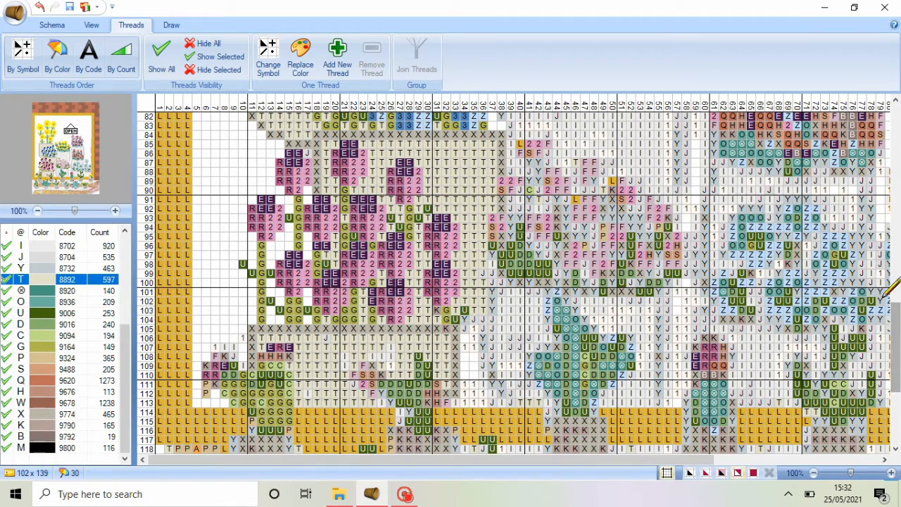
Paint the petal tip at rows 93 and 94 with red thread 8456 and restore the adjacent background with beige thread 8892.
{"action": "scroll", "coordinate": [889, 303], "scroll_direction": "up", "scroll_amount": 2}
{"action": "mouse_move", "coordinate": [895, 325]}
{"action": "left_mouse_down"}
{"action": "mouse_move", "coordinate": [896, 197]}
{"action": "mouse_move", "coordinate": [893, 335]}
{"action": "left_mouse_up"}
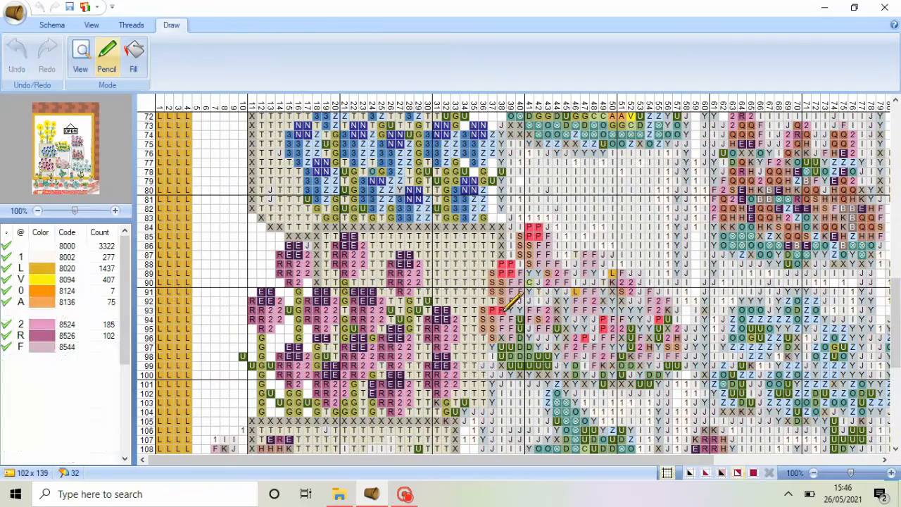
{"action": "left_click_drag", "start_coordinate": [505, 309], "coordinate": [495, 317]}
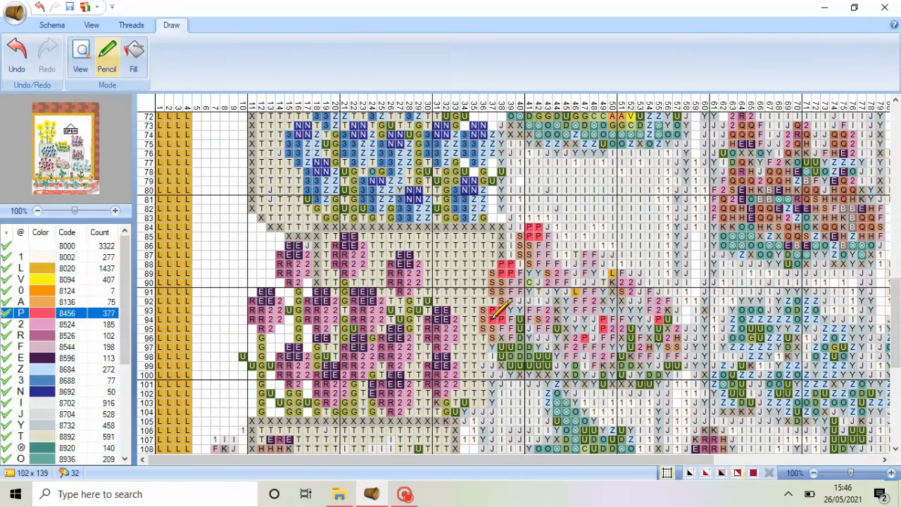
{"action": "left_click", "coordinate": [50, 438]}
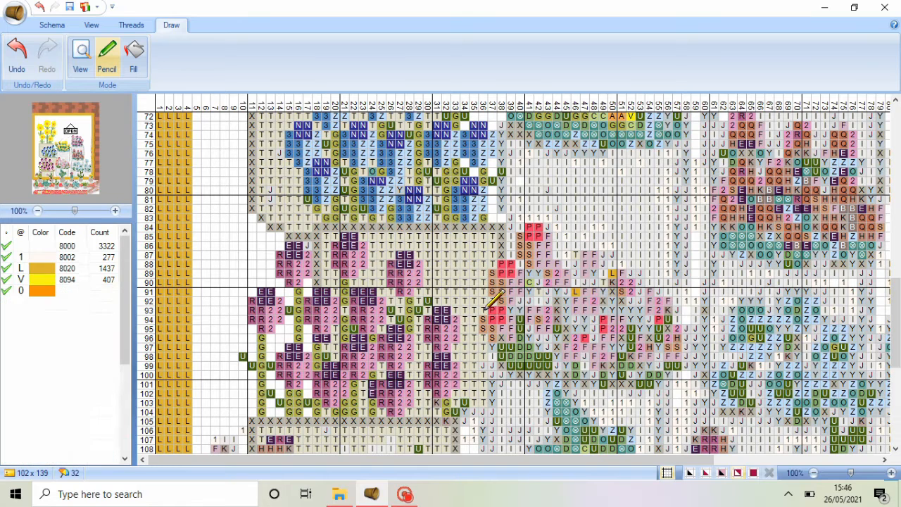
Shade that petal at rows 95 and 96 with thread 9488 on its outer edge and pink thread 8544 inside.
{"action": "scroll", "coordinate": [61, 373], "scroll_direction": "down", "scroll_amount": 4}
{"action": "left_click", "coordinate": [61, 369]}
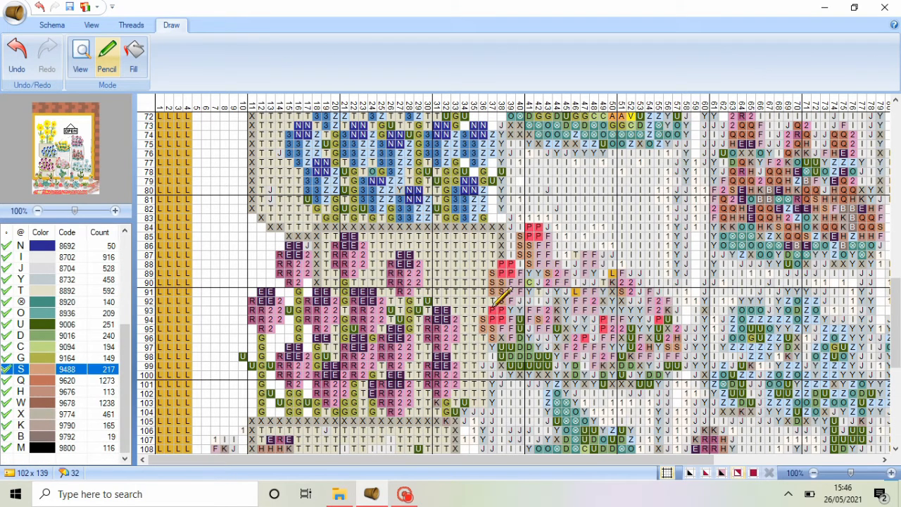
{"action": "left_click_drag", "start_coordinate": [485, 338], "coordinate": [487, 329]}
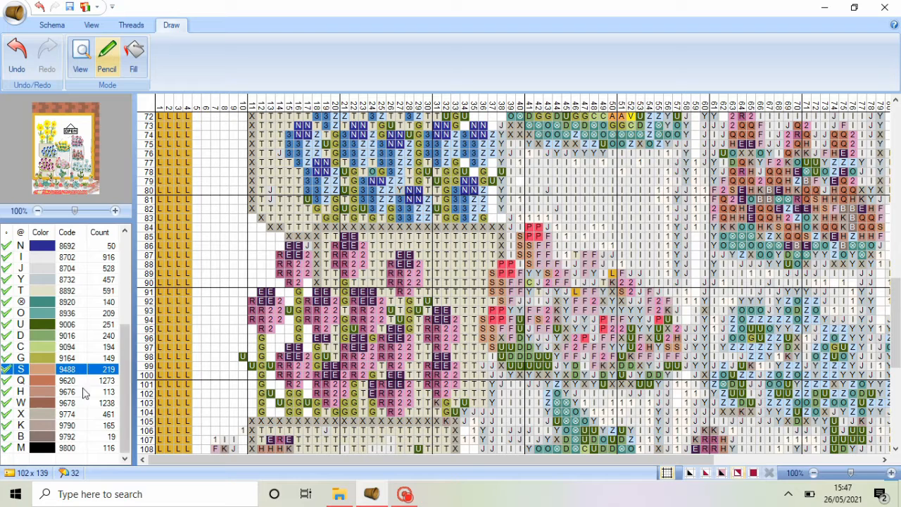
{"action": "scroll", "coordinate": [83, 393], "scroll_direction": "up", "scroll_amount": 4}
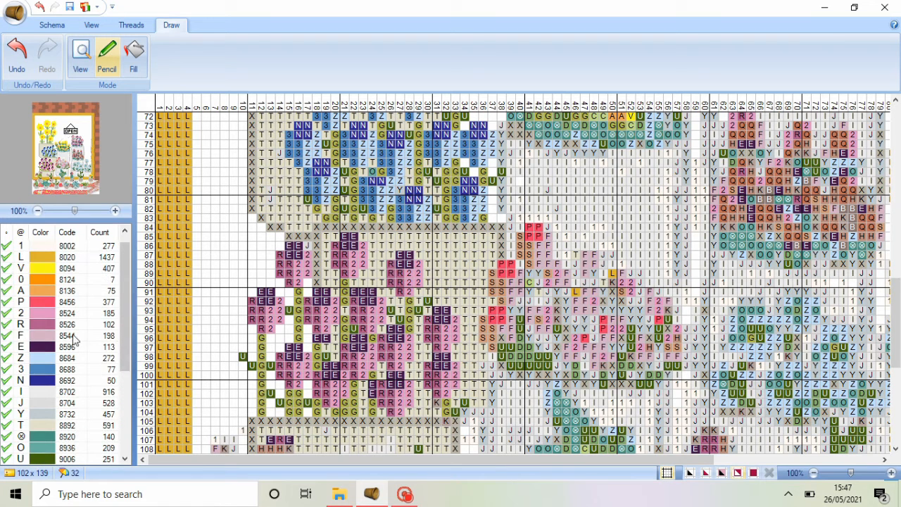
{"action": "left_click", "coordinate": [75, 340]}
{"action": "left_click_drag", "start_coordinate": [512, 338], "coordinate": [517, 329]}
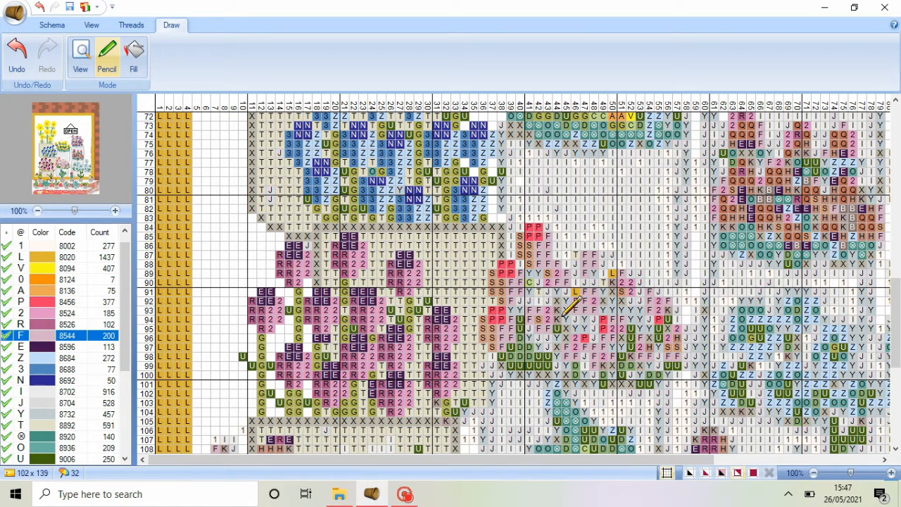
Clear the stray cells around columns 43 and 44, rows 87 and 88, with white thread 8000.
{"action": "scroll", "coordinate": [79, 248], "scroll_direction": "up", "scroll_amount": 1}
{"action": "left_click", "coordinate": [79, 246]}
{"action": "left_click_drag", "start_coordinate": [561, 258], "coordinate": [550, 265]}
Draw the petal around columns 43 to 46, rows 88 to 92, with threads 9488 and 8544 and a red 8456 tip.
{"action": "scroll", "coordinate": [85, 381], "scroll_direction": "down", "scroll_amount": 4}
{"action": "left_click", "coordinate": [71, 392]}
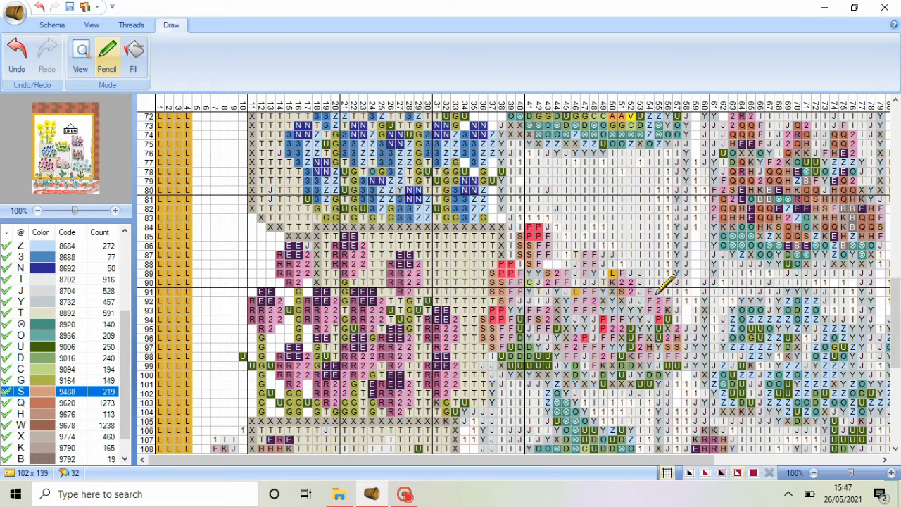
{"action": "left_click_drag", "start_coordinate": [551, 271], "coordinate": [560, 292]}
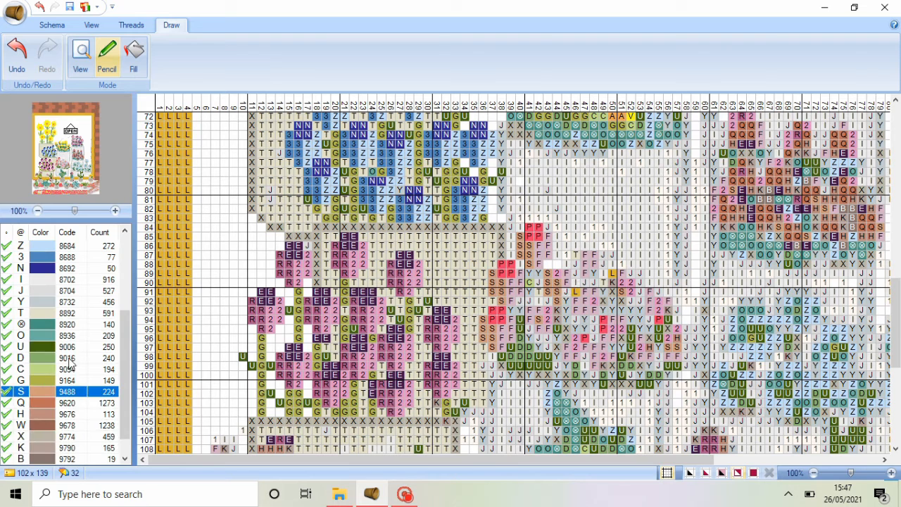
{"action": "scroll", "coordinate": [102, 352], "scroll_direction": "up", "scroll_amount": 3}
{"action": "left_click", "coordinate": [104, 324]}
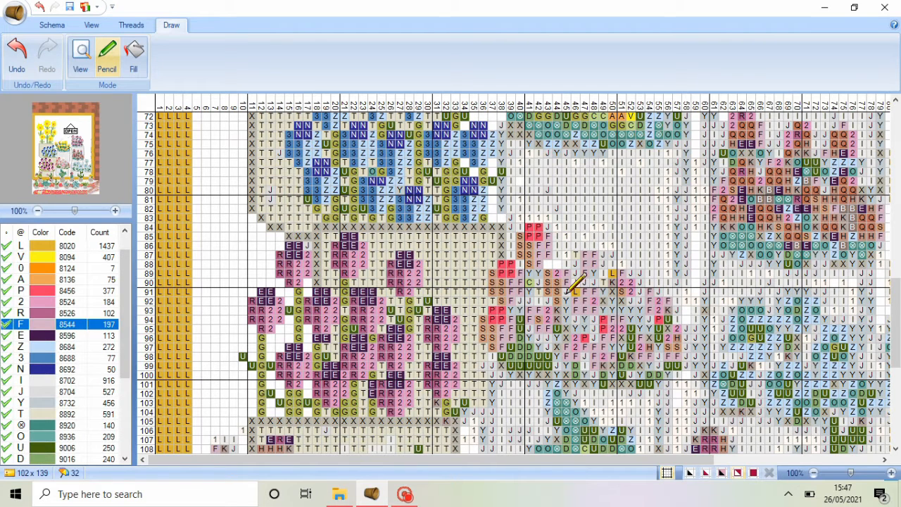
{"action": "left_click", "coordinate": [42, 290]}
{"action": "left_click", "coordinate": [563, 272]}
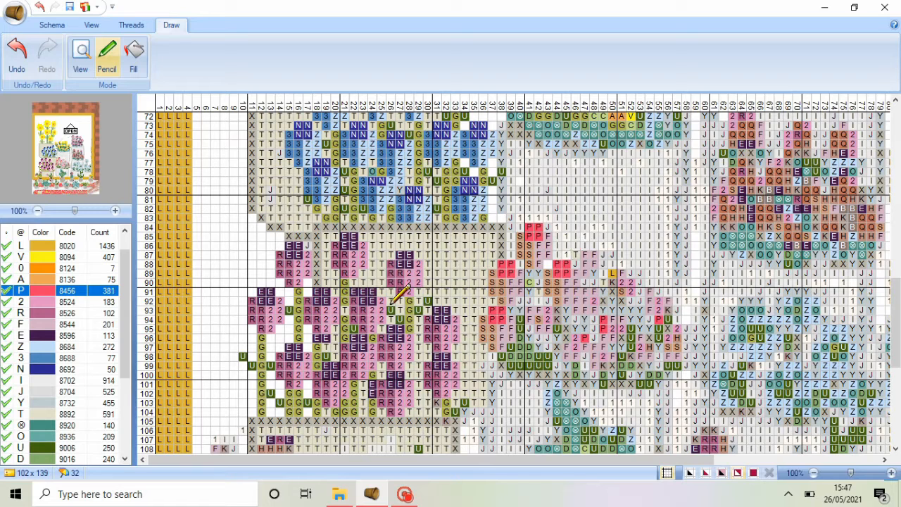
Draw the petal at columns 41 to 44, rows 92 to 96, with threads 9488 and 8544 and a red 8456 tip.
{"action": "scroll", "coordinate": [125, 316], "scroll_direction": "down", "scroll_amount": 3}
{"action": "left_click", "coordinate": [63, 402]}
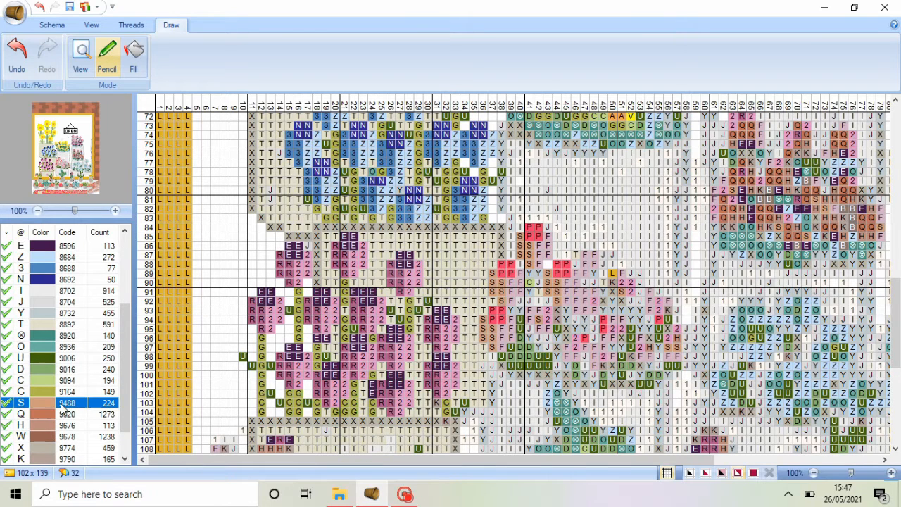
{"action": "left_click_drag", "start_coordinate": [539, 325], "coordinate": [532, 311]}
{"action": "scroll", "coordinate": [125, 357], "scroll_direction": "up", "scroll_amount": 3}
{"action": "left_click", "coordinate": [64, 280]}
{"action": "mouse_move", "coordinate": [548, 302]}
{"action": "left_mouse_down"}
{"action": "mouse_move", "coordinate": [539, 303]}
{"action": "mouse_move", "coordinate": [556, 325]}
{"action": "left_mouse_up"}
{"action": "left_click", "coordinate": [59, 314]}
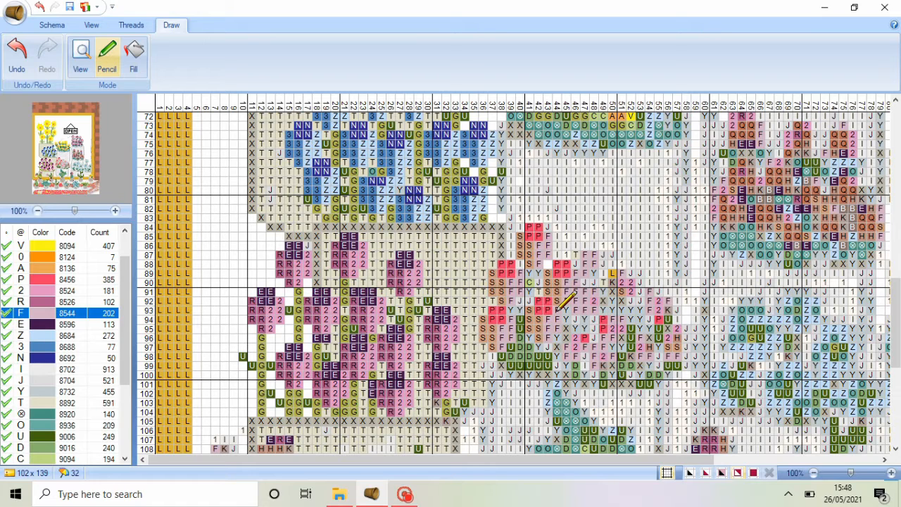
Fill the background around columns 45 to 48, rows 89 to 94, with beige thread 8892.
{"action": "scroll", "coordinate": [116, 271], "scroll_direction": "up", "scroll_amount": 1}
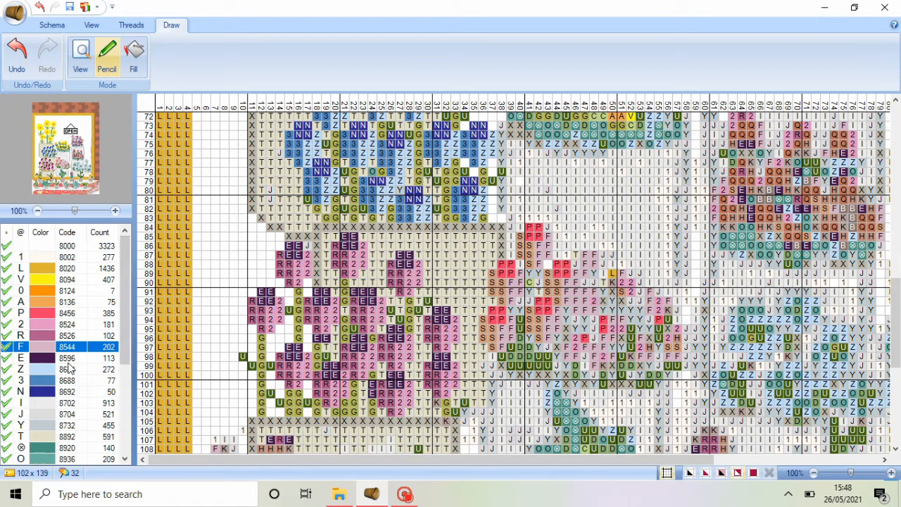
{"action": "left_click", "coordinate": [82, 437]}
{"action": "mouse_move", "coordinate": [578, 304]}
{"action": "left_mouse_down"}
{"action": "mouse_move", "coordinate": [569, 317]}
{"action": "mouse_move", "coordinate": [596, 277]}
{"action": "left_mouse_up"}
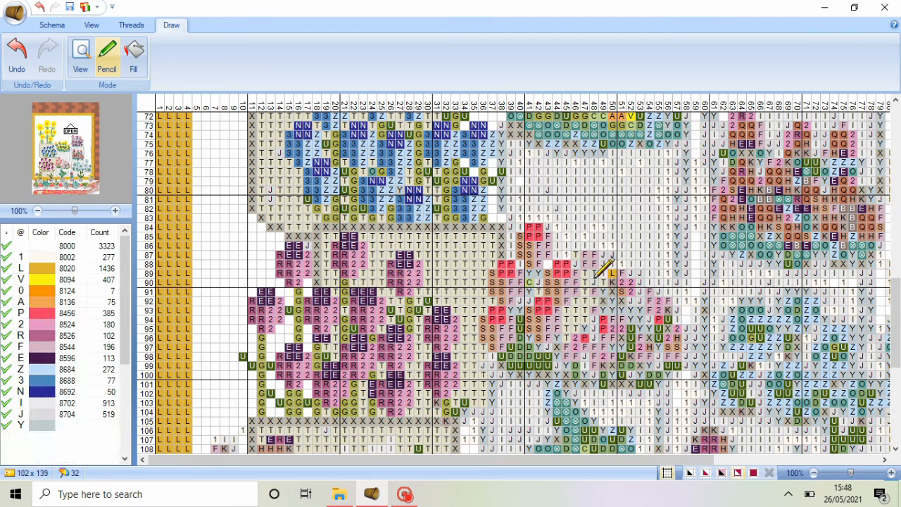
Draw the petal at columns 45 to 48, rows 94 to 98, with threads 9488, 8544 and 8456, and fill the background beside it with beige 8892.
{"action": "scroll", "coordinate": [85, 304], "scroll_direction": "down", "scroll_amount": 4}
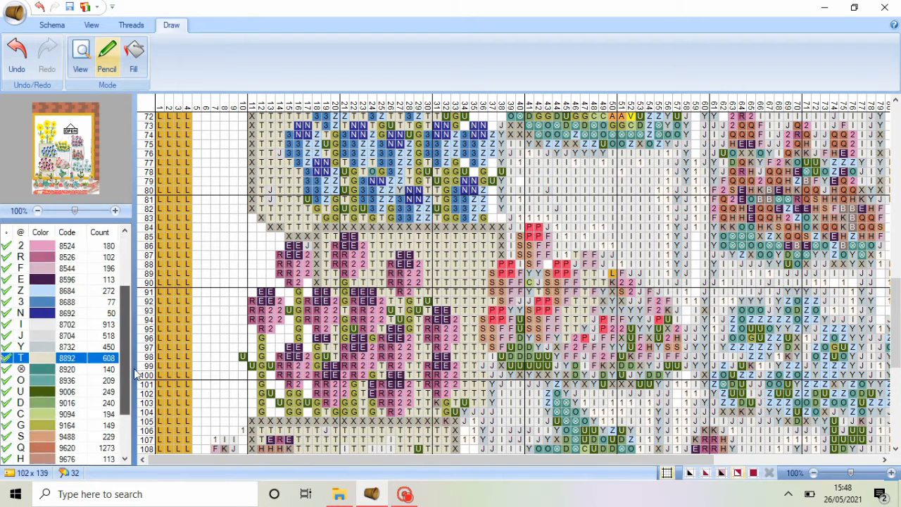
{"action": "left_click", "coordinate": [71, 391]}
{"action": "left_click_drag", "start_coordinate": [575, 353], "coordinate": [583, 333]}
{"action": "scroll", "coordinate": [31, 384], "scroll_direction": "up", "scroll_amount": 2}
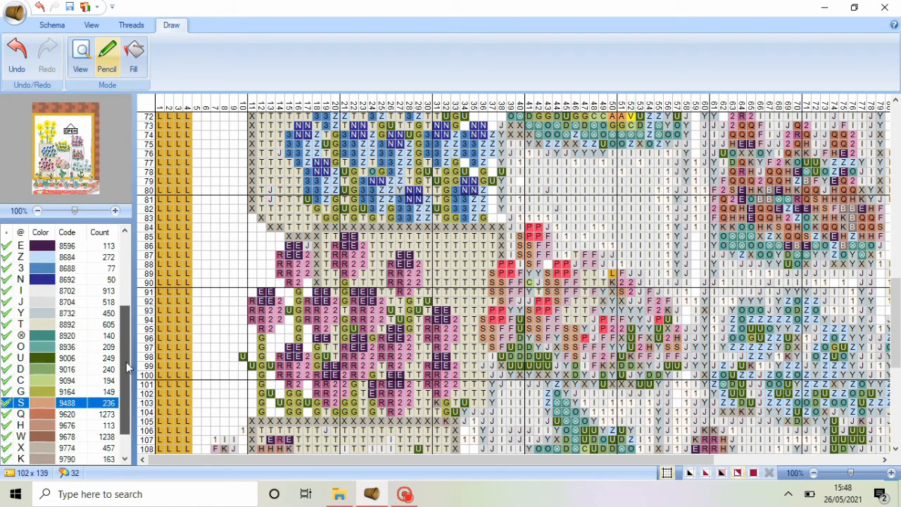
{"action": "left_click", "coordinate": [70, 290]}
{"action": "left_click_drag", "start_coordinate": [596, 336], "coordinate": [604, 328]}
{"action": "left_click", "coordinate": [79, 259]}
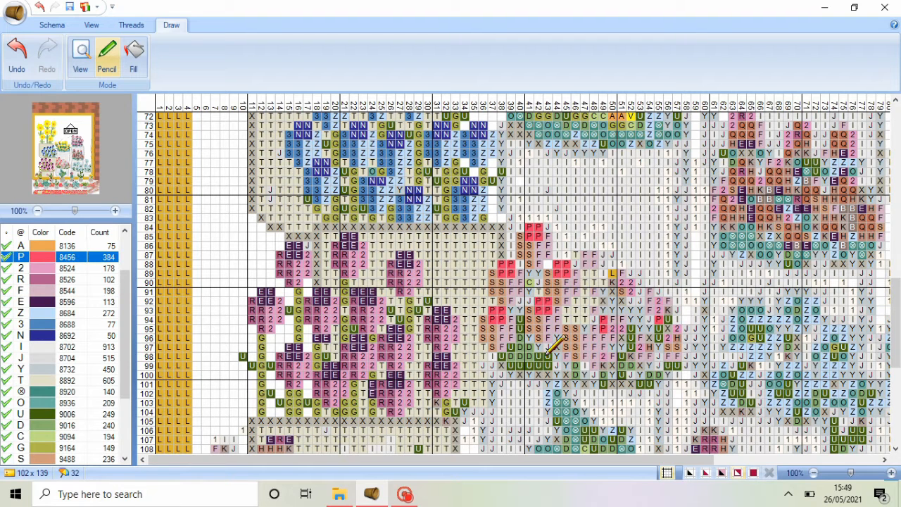
{"action": "left_click_drag", "start_coordinate": [582, 329], "coordinate": [586, 318]}
{"action": "left_click", "coordinate": [115, 383]}
{"action": "mouse_move", "coordinate": [606, 352]}
{"action": "left_mouse_down"}
{"action": "mouse_move", "coordinate": [605, 318]}
{"action": "mouse_move", "coordinate": [575, 374]}
{"action": "left_mouse_up"}
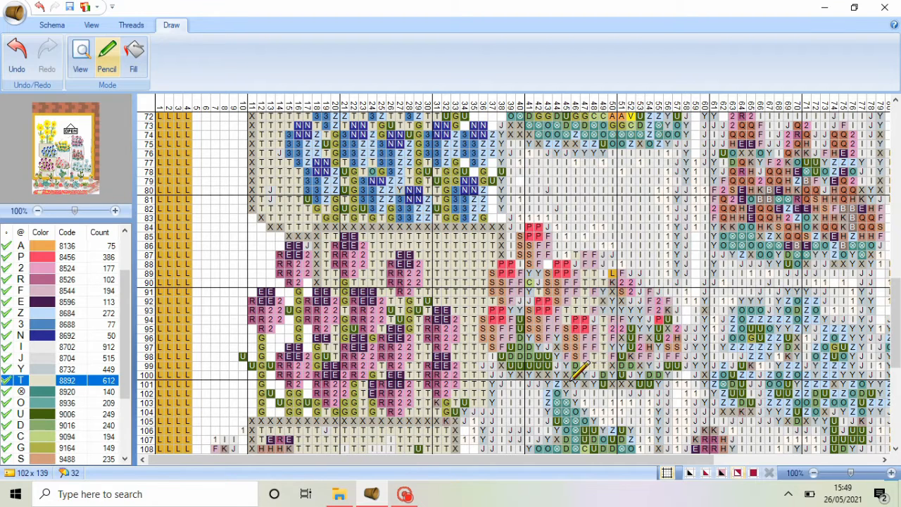
Draw the petal at columns 49 to 52, rows 94 to 98, with threads 9488 and 8544 and a red 8456 tip.
{"action": "left_click", "coordinate": [97, 458]}
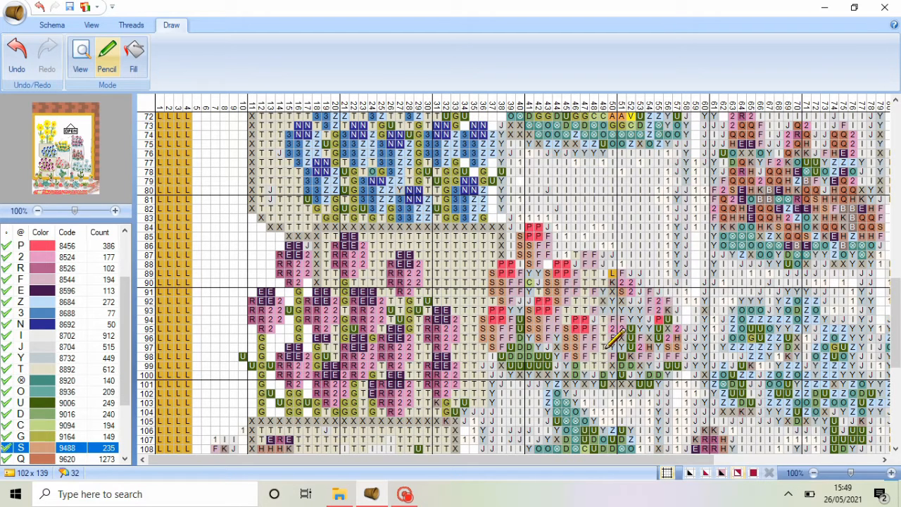
{"action": "mouse_move", "coordinate": [612, 338]}
{"action": "left_mouse_down"}
{"action": "mouse_move", "coordinate": [607, 318]}
{"action": "mouse_move", "coordinate": [641, 331]}
{"action": "mouse_move", "coordinate": [633, 352]}
{"action": "mouse_move", "coordinate": [637, 313]}
{"action": "mouse_move", "coordinate": [627, 316]}
{"action": "left_mouse_up"}
{"action": "left_click", "coordinate": [70, 280]}
{"action": "left_click", "coordinate": [60, 246]}
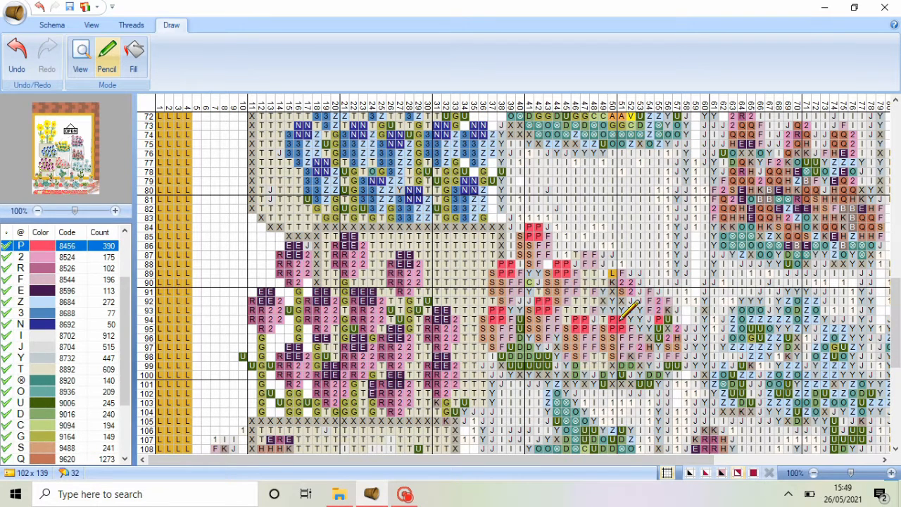
Draw the petal at columns 48 to 51, rows 86 to 90, with threads 9488, 8544 and 8456, and fill the background below with beige 8892.
{"action": "left_click", "coordinate": [50, 448]}
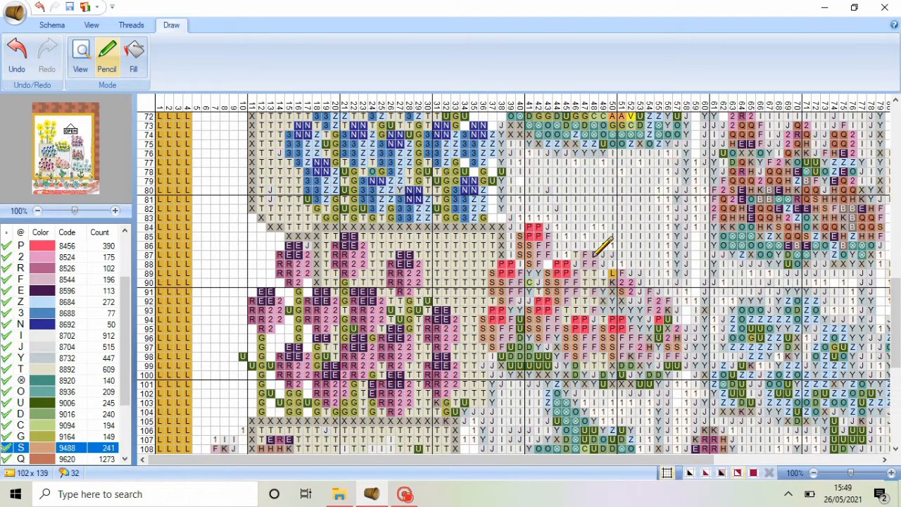
{"action": "mouse_move", "coordinate": [594, 254]}
{"action": "left_mouse_down"}
{"action": "mouse_move", "coordinate": [602, 279]}
{"action": "mouse_move", "coordinate": [615, 269]}
{"action": "mouse_move", "coordinate": [613, 281]}
{"action": "left_mouse_up"}
{"action": "left_click", "coordinate": [31, 280]}
{"action": "left_click", "coordinate": [35, 246]}
{"action": "left_click", "coordinate": [613, 252]}
{"action": "left_click_drag", "start_coordinate": [612, 249], "coordinate": [602, 252]}
{"action": "left_click", "coordinate": [105, 369]}
{"action": "mouse_move", "coordinate": [623, 282]}
{"action": "left_mouse_down"}
{"action": "mouse_move", "coordinate": [625, 292]}
{"action": "mouse_move", "coordinate": [593, 290]}
{"action": "mouse_move", "coordinate": [602, 304]}
{"action": "mouse_move", "coordinate": [648, 303]}
{"action": "left_mouse_up"}
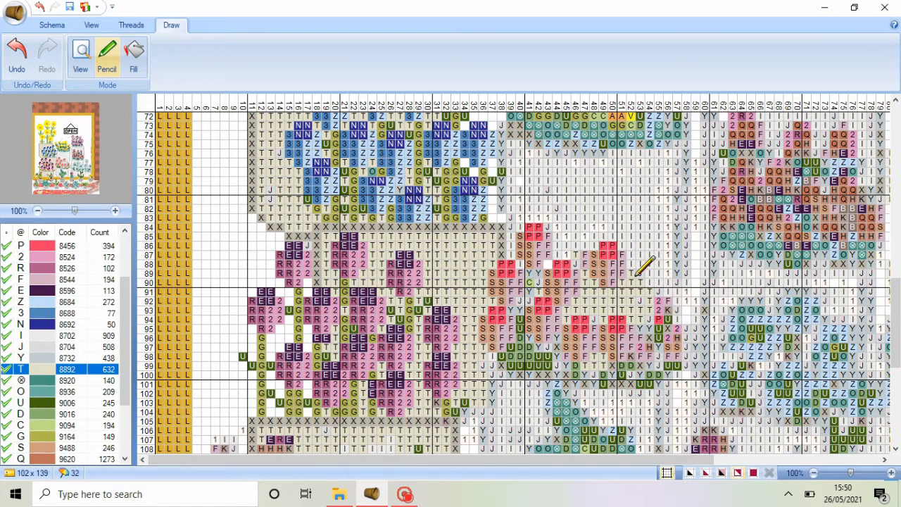
Draw the petal at columns 52 to 55, rows 89 to 93, with threads 9488 and 8544 and a red 8456 tip.
{"action": "left_click", "coordinate": [35, 449]}
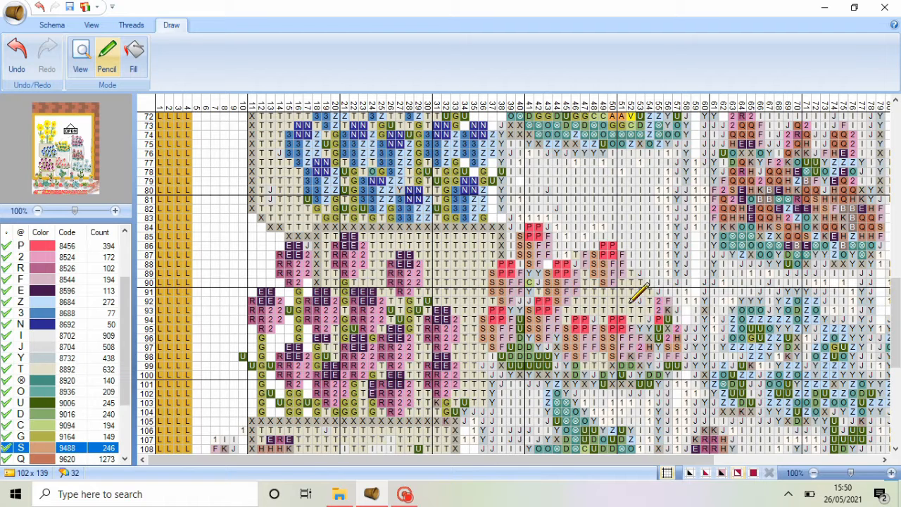
{"action": "mouse_move", "coordinate": [633, 284]}
{"action": "left_mouse_down"}
{"action": "mouse_move", "coordinate": [642, 310]}
{"action": "mouse_move", "coordinate": [658, 303]}
{"action": "mouse_move", "coordinate": [658, 286]}
{"action": "left_mouse_up"}
{"action": "left_click", "coordinate": [42, 280]}
{"action": "left_click", "coordinate": [43, 233]}
{"action": "left_click", "coordinate": [43, 234]}
{"action": "left_click", "coordinate": [43, 234]}
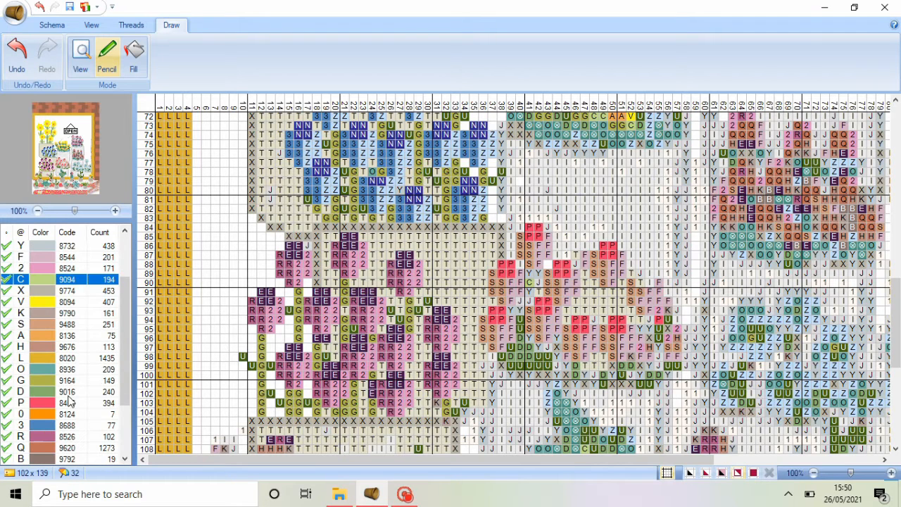
{"action": "left_click", "coordinate": [68, 394]}
{"action": "left_click", "coordinate": [648, 284]}
{"action": "left_click", "coordinate": [92, 401]}
{"action": "left_click_drag", "start_coordinate": [639, 283], "coordinate": [652, 273]}
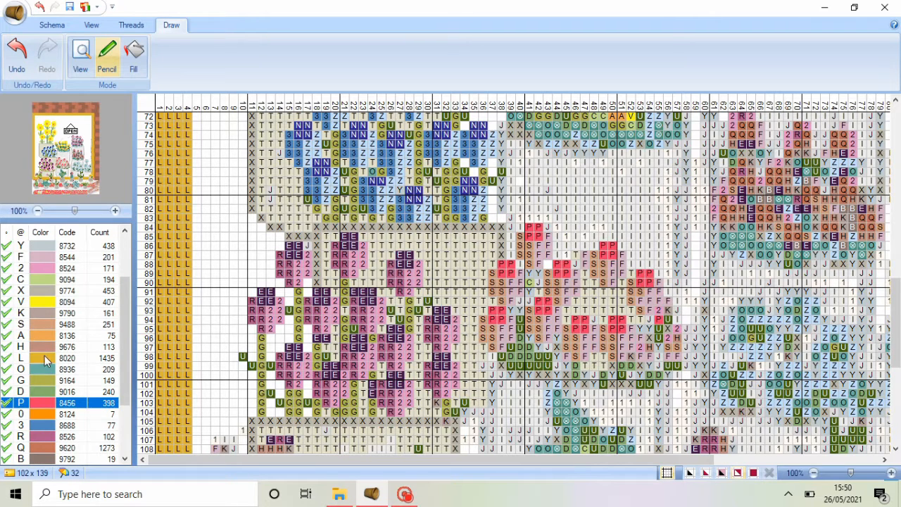
Fill the background around and between the pink petals, from row 86 down to row 98, with beige thread 8892.
{"action": "right_click", "coordinate": [644, 303]}
{"action": "mouse_move", "coordinate": [127, 343]}
{"action": "left_mouse_down"}
{"action": "mouse_move", "coordinate": [133, 376]}
{"action": "mouse_move", "coordinate": [133, 310]}
{"action": "left_mouse_up"}
{"action": "left_click", "coordinate": [104, 291]}
{"action": "mouse_move", "coordinate": [659, 311]}
{"action": "left_mouse_down"}
{"action": "mouse_move", "coordinate": [660, 319]}
{"action": "mouse_move", "coordinate": [670, 312]}
{"action": "left_mouse_up"}
{"action": "left_click_drag", "start_coordinate": [664, 270], "coordinate": [648, 254]}
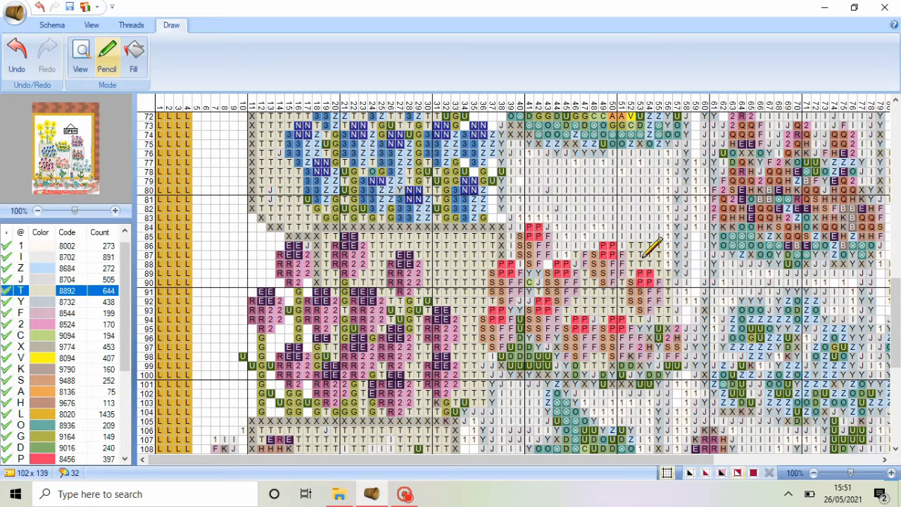
{"action": "mouse_move", "coordinate": [582, 248]}
{"action": "left_mouse_down"}
{"action": "mouse_move", "coordinate": [535, 276]}
{"action": "mouse_move", "coordinate": [540, 288]}
{"action": "left_mouse_up"}
{"action": "left_click", "coordinate": [655, 305]}
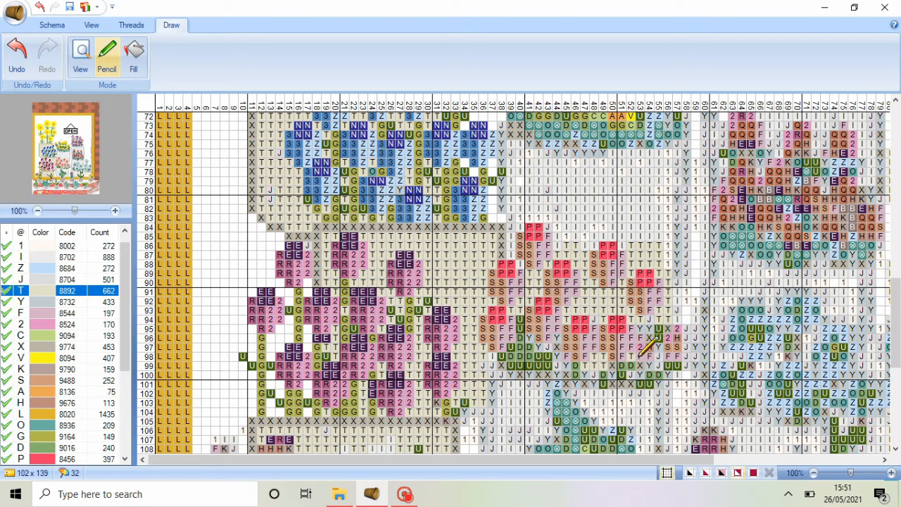
{"action": "mouse_move", "coordinate": [640, 356]}
{"action": "left_mouse_down"}
{"action": "mouse_move", "coordinate": [648, 330]}
{"action": "mouse_move", "coordinate": [658, 365]}
{"action": "mouse_move", "coordinate": [631, 350]}
{"action": "left_mouse_up"}
Draw the petal at columns 54 to 57, rows 95 to 99, with threads 9488 and 8544 and a red 8456 tip.
{"action": "left_click", "coordinate": [28, 379]}
{"action": "left_click", "coordinate": [82, 290]}
{"action": "left_click", "coordinate": [668, 364]}
{"action": "left_click", "coordinate": [81, 313]}
{"action": "mouse_move", "coordinate": [684, 359]}
{"action": "left_mouse_down"}
{"action": "mouse_move", "coordinate": [676, 346]}
{"action": "mouse_move", "coordinate": [684, 328]}
{"action": "left_mouse_up"}
{"action": "left_click", "coordinate": [60, 458]}
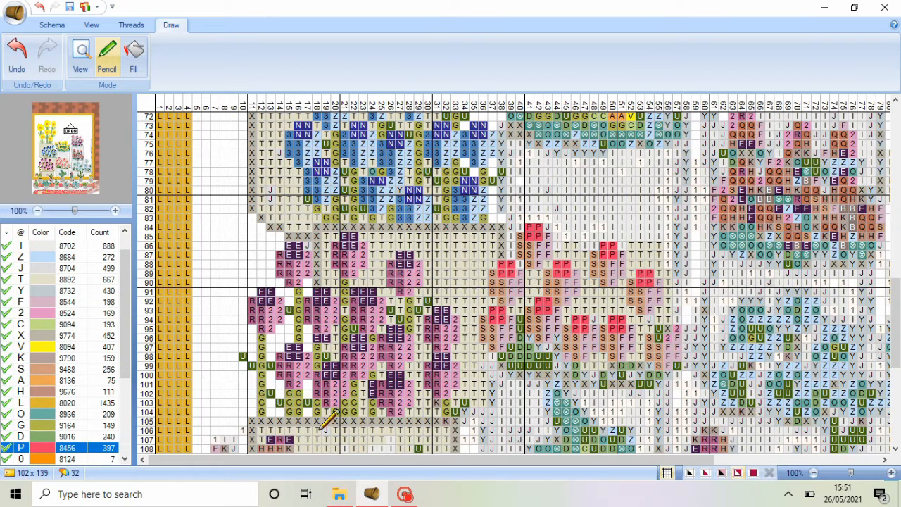
{"action": "left_click_drag", "start_coordinate": [659, 330], "coordinate": [668, 331]}
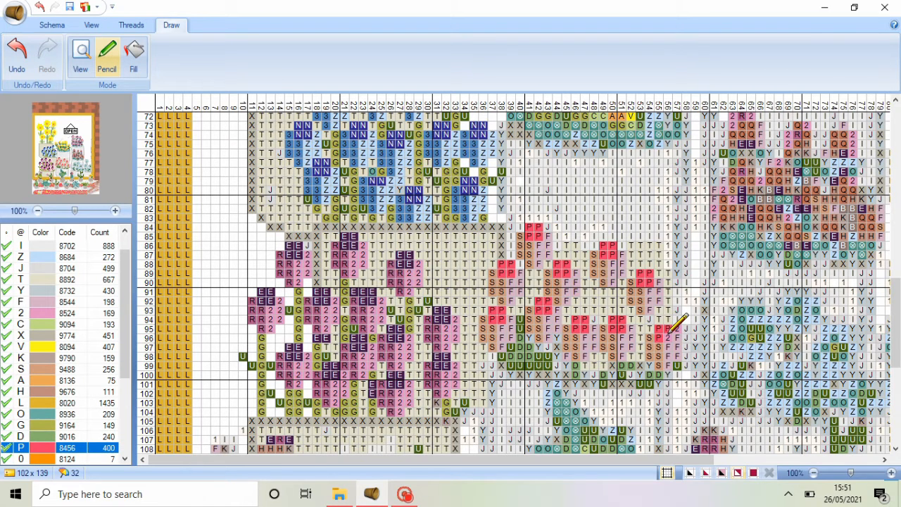
{"action": "left_click", "coordinate": [672, 328]}
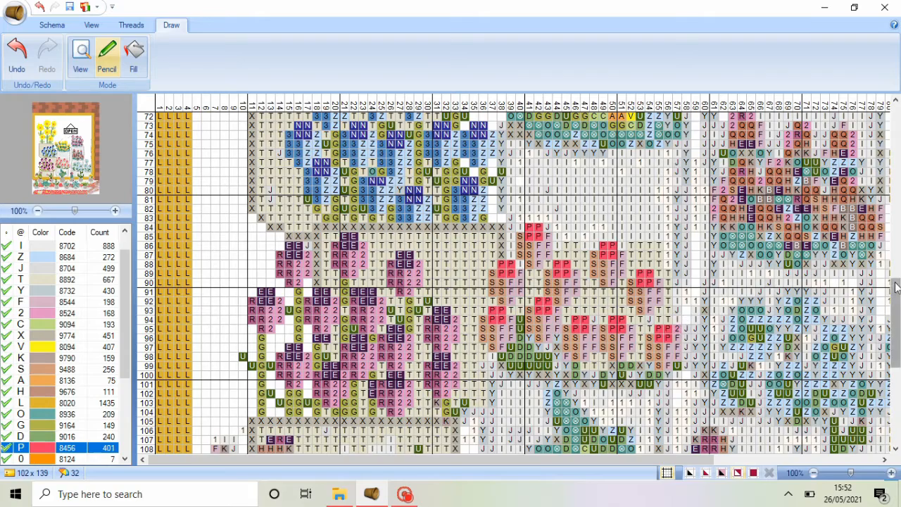
Outline the box below the pink flowers with thread 9774 along row 101 and down columns 37 and 56.
{"action": "scroll", "coordinate": [897, 300], "scroll_direction": "down", "scroll_amount": 3}
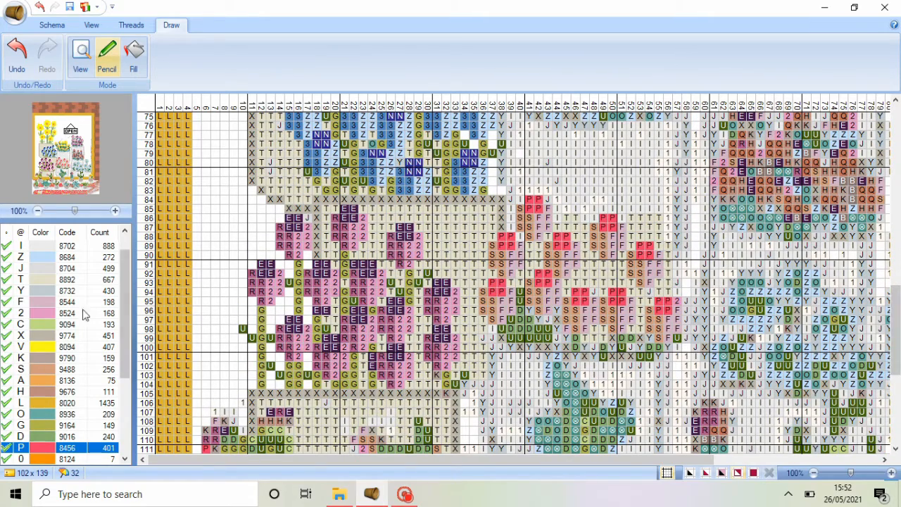
{"action": "left_click", "coordinate": [52, 338]}
{"action": "left_click_drag", "start_coordinate": [501, 355], "coordinate": [678, 352]}
{"action": "scroll", "coordinate": [897, 305], "scroll_direction": "down", "scroll_amount": 3}
{"action": "left_click_drag", "start_coordinate": [666, 282], "coordinate": [668, 380]}
{"action": "left_click_drag", "start_coordinate": [492, 282], "coordinate": [492, 375]}
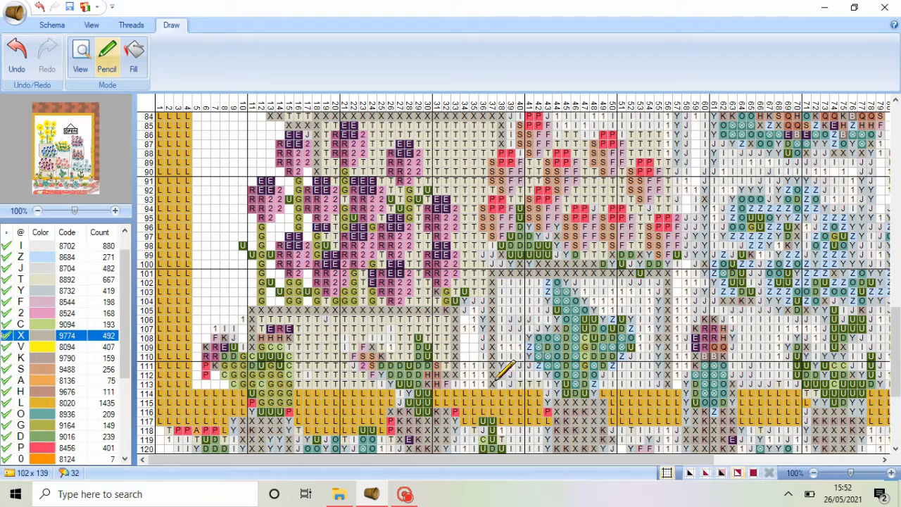
Fill the background beneath the pink petals, down to row 100, with beige thread 8892.
{"action": "scroll", "coordinate": [896, 338], "scroll_direction": "up", "scroll_amount": 4}
{"action": "left_click", "coordinate": [57, 280]}
{"action": "mouse_move", "coordinate": [608, 384]}
{"action": "left_mouse_down"}
{"action": "mouse_move", "coordinate": [527, 385]}
{"action": "mouse_move", "coordinate": [494, 379]}
{"action": "mouse_move", "coordinate": [495, 369]}
{"action": "left_mouse_up"}
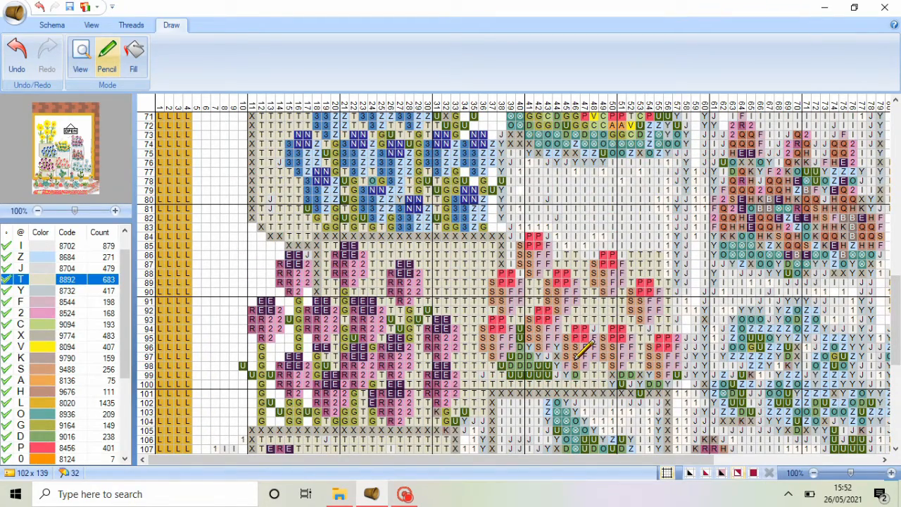
Draw the stems between the pink petals down to row 100 with green thread 9164.
{"action": "left_click", "coordinate": [54, 425]}
{"action": "left_click_drag", "start_coordinate": [541, 273], "coordinate": [543, 380]}
{"action": "mouse_move", "coordinate": [513, 338]}
{"action": "left_mouse_down"}
{"action": "mouse_move", "coordinate": [510, 384]}
{"action": "mouse_move", "coordinate": [494, 385]}
{"action": "left_mouse_up"}
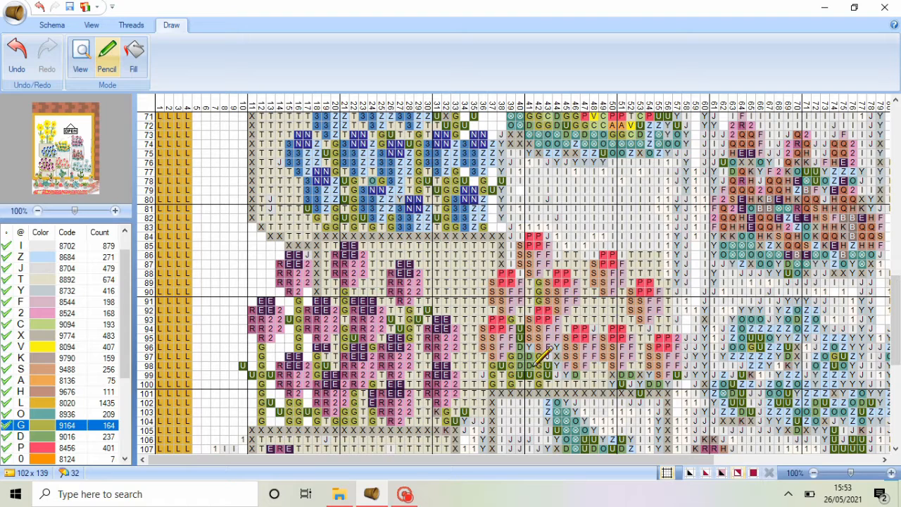
{"action": "mouse_move", "coordinate": [623, 285]}
{"action": "left_mouse_down"}
{"action": "mouse_move", "coordinate": [622, 371]}
{"action": "mouse_move", "coordinate": [613, 381]}
{"action": "mouse_move", "coordinate": [623, 371]}
{"action": "mouse_move", "coordinate": [625, 381]}
{"action": "mouse_move", "coordinate": [590, 367]}
{"action": "mouse_move", "coordinate": [576, 385]}
{"action": "mouse_move", "coordinate": [648, 331]}
{"action": "mouse_move", "coordinate": [660, 384]}
{"action": "left_mouse_up"}
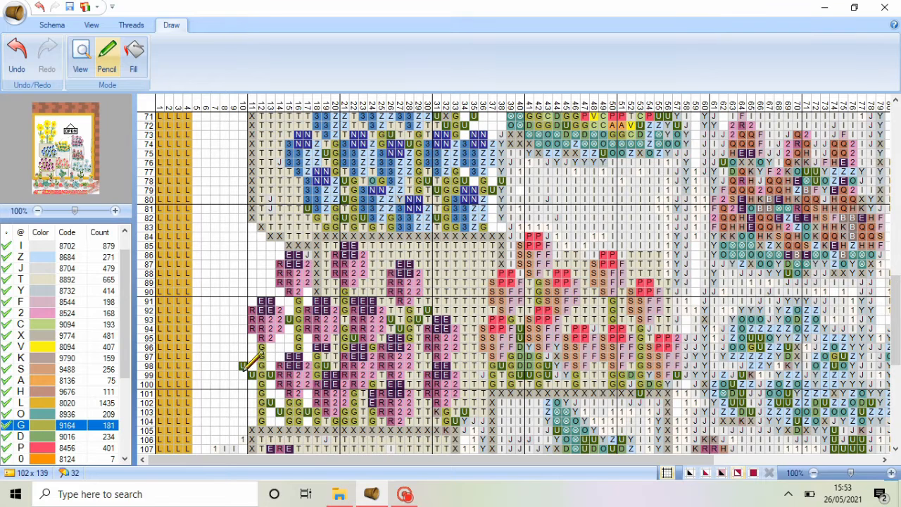
Fill the gaps between the pink flowers' stems with leaves in dark green thread 9006, down to row 100.
{"action": "scroll", "coordinate": [63, 367], "scroll_direction": "down", "scroll_amount": 4}
{"action": "left_click", "coordinate": [71, 427]}
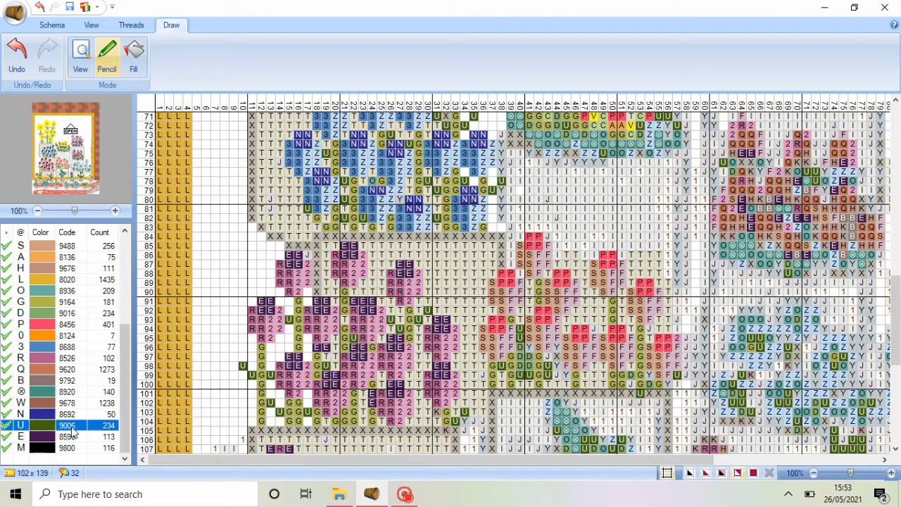
{"action": "mouse_move", "coordinate": [575, 348]}
{"action": "left_mouse_down"}
{"action": "mouse_move", "coordinate": [529, 378]}
{"action": "mouse_move", "coordinate": [522, 344]}
{"action": "left_mouse_up"}
{"action": "mouse_move", "coordinate": [524, 381]}
{"action": "left_mouse_down"}
{"action": "mouse_move", "coordinate": [480, 362]}
{"action": "mouse_move", "coordinate": [490, 374]}
{"action": "mouse_move", "coordinate": [543, 385]}
{"action": "left_mouse_up"}
{"action": "left_click", "coordinate": [569, 384]}
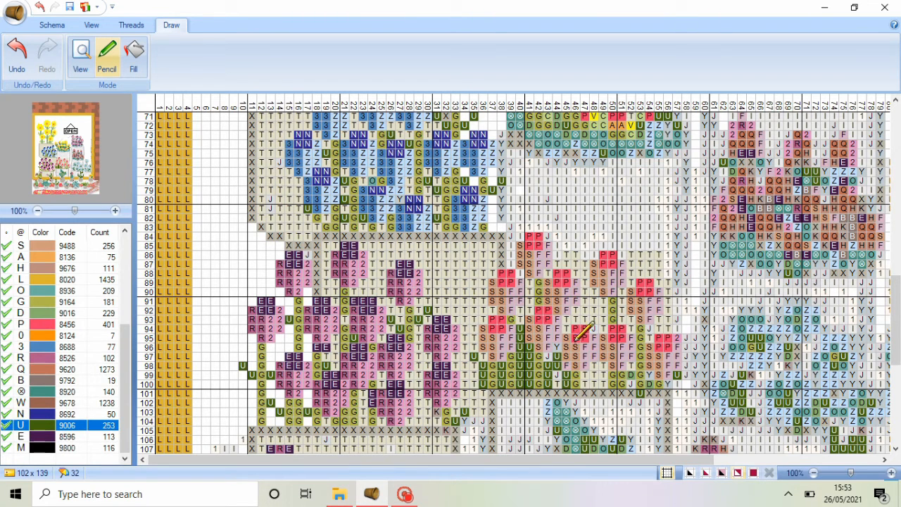
{"action": "mouse_move", "coordinate": [537, 283]}
{"action": "left_mouse_down"}
{"action": "mouse_move", "coordinate": [521, 320]}
{"action": "mouse_move", "coordinate": [522, 273]}
{"action": "mouse_move", "coordinate": [615, 280]}
{"action": "mouse_move", "coordinate": [589, 316]}
{"action": "mouse_move", "coordinate": [586, 266]}
{"action": "mouse_move", "coordinate": [592, 311]}
{"action": "mouse_move", "coordinate": [574, 313]}
{"action": "mouse_move", "coordinate": [581, 308]}
{"action": "mouse_move", "coordinate": [554, 355]}
{"action": "mouse_move", "coordinate": [563, 381]}
{"action": "mouse_move", "coordinate": [593, 378]}
{"action": "left_mouse_up"}
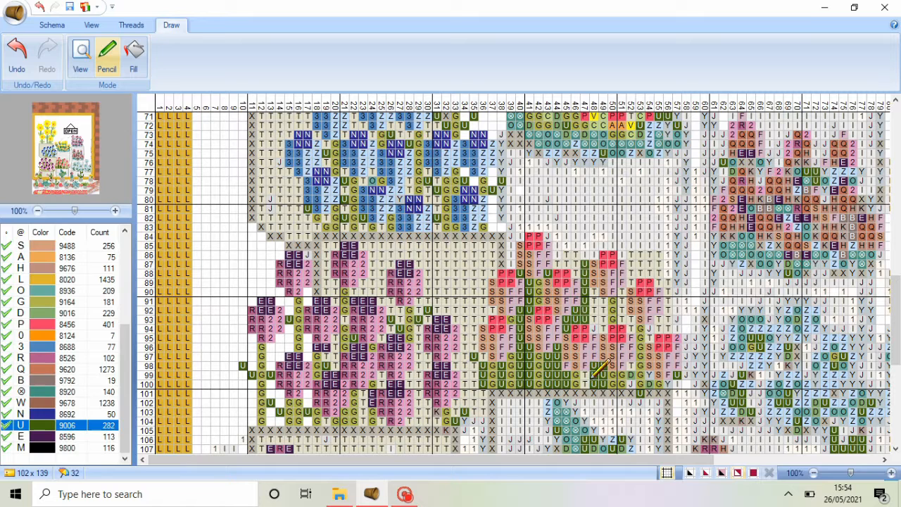
{"action": "mouse_move", "coordinate": [607, 280]}
{"action": "left_mouse_down"}
{"action": "mouse_move", "coordinate": [597, 318]}
{"action": "mouse_move", "coordinate": [605, 306]}
{"action": "mouse_move", "coordinate": [607, 328]}
{"action": "mouse_move", "coordinate": [596, 326]}
{"action": "mouse_move", "coordinate": [640, 288]}
{"action": "mouse_move", "coordinate": [624, 292]}
{"action": "mouse_move", "coordinate": [623, 345]}
{"action": "left_mouse_up"}
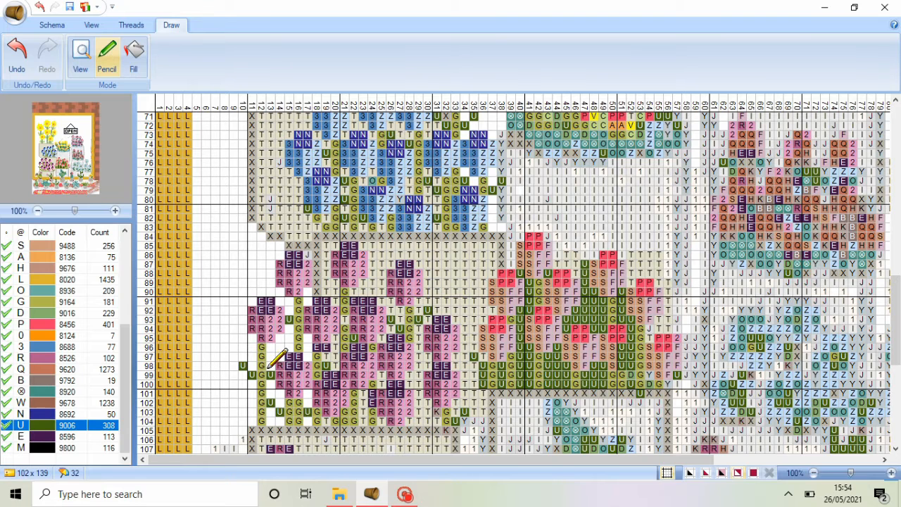
Extend the pink flowers' leaves around the outer edges, between rows 85 and 100, with dark green thread 9006.
{"action": "scroll", "coordinate": [127, 416], "scroll_direction": "up", "scroll_amount": 4}
{"action": "left_click", "coordinate": [67, 257]}
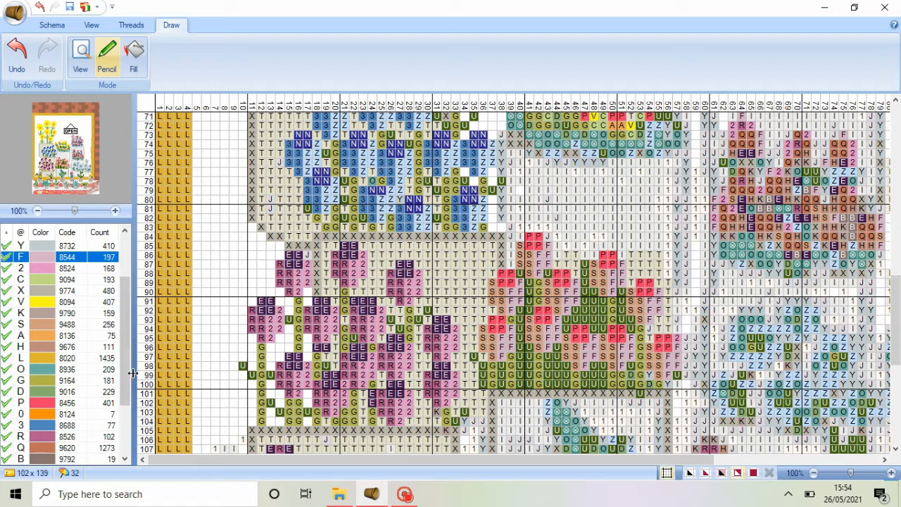
{"action": "scroll", "coordinate": [129, 433], "scroll_direction": "down", "scroll_amount": 3}
{"action": "left_click", "coordinate": [84, 425]}
{"action": "mouse_move", "coordinate": [646, 372]}
{"action": "left_mouse_down"}
{"action": "mouse_move", "coordinate": [650, 380]}
{"action": "mouse_move", "coordinate": [683, 371]}
{"action": "mouse_move", "coordinate": [659, 329]}
{"action": "mouse_move", "coordinate": [674, 311]}
{"action": "mouse_move", "coordinate": [688, 326]}
{"action": "mouse_move", "coordinate": [686, 316]}
{"action": "mouse_move", "coordinate": [632, 272]}
{"action": "mouse_move", "coordinate": [563, 247]}
{"action": "mouse_move", "coordinate": [511, 261]}
{"action": "mouse_move", "coordinate": [495, 243]}
{"action": "left_mouse_up"}
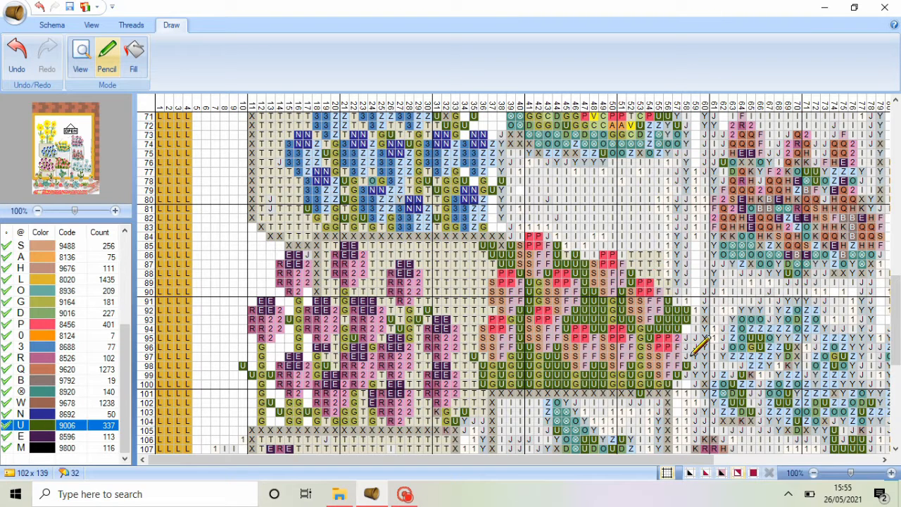
Fill the gaps between the lower and left-hand purple flowers, rows 89 to 104, with leaves in dark green thread 9006.
{"action": "mouse_move", "coordinate": [436, 403]}
{"action": "left_mouse_down"}
{"action": "mouse_move", "coordinate": [420, 335]}
{"action": "mouse_move", "coordinate": [432, 318]}
{"action": "mouse_move", "coordinate": [428, 363]}
{"action": "left_mouse_up"}
{"action": "mouse_move", "coordinate": [420, 420]}
{"action": "left_mouse_down"}
{"action": "mouse_move", "coordinate": [384, 424]}
{"action": "mouse_move", "coordinate": [382, 385]}
{"action": "mouse_move", "coordinate": [364, 409]}
{"action": "mouse_move", "coordinate": [376, 423]}
{"action": "mouse_move", "coordinate": [369, 435]}
{"action": "mouse_move", "coordinate": [319, 423]}
{"action": "mouse_move", "coordinate": [339, 390]}
{"action": "left_mouse_up"}
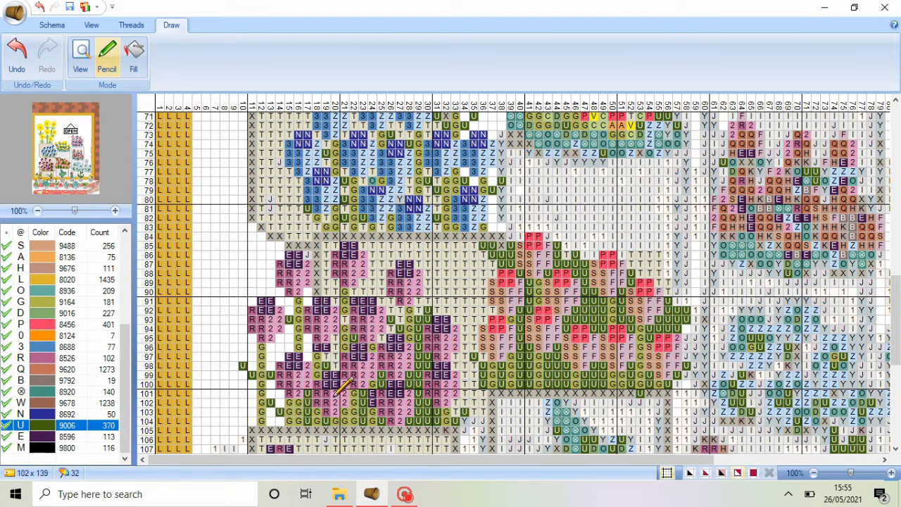
{"action": "mouse_move", "coordinate": [282, 395]}
{"action": "left_mouse_down"}
{"action": "mouse_move", "coordinate": [271, 420]}
{"action": "mouse_move", "coordinate": [270, 386]}
{"action": "mouse_move", "coordinate": [255, 386]}
{"action": "mouse_move", "coordinate": [256, 413]}
{"action": "mouse_move", "coordinate": [231, 365]}
{"action": "left_mouse_up"}
{"action": "left_click", "coordinate": [41, 7]}
{"action": "mouse_move", "coordinate": [295, 319]}
{"action": "left_mouse_down"}
{"action": "mouse_move", "coordinate": [280, 354]}
{"action": "mouse_move", "coordinate": [289, 298]}
{"action": "mouse_move", "coordinate": [257, 283]}
{"action": "mouse_move", "coordinate": [294, 346]}
{"action": "mouse_move", "coordinate": [317, 349]}
{"action": "mouse_move", "coordinate": [311, 291]}
{"action": "mouse_move", "coordinate": [311, 351]}
{"action": "mouse_move", "coordinate": [336, 370]}
{"action": "mouse_move", "coordinate": [335, 341]}
{"action": "left_mouse_up"}
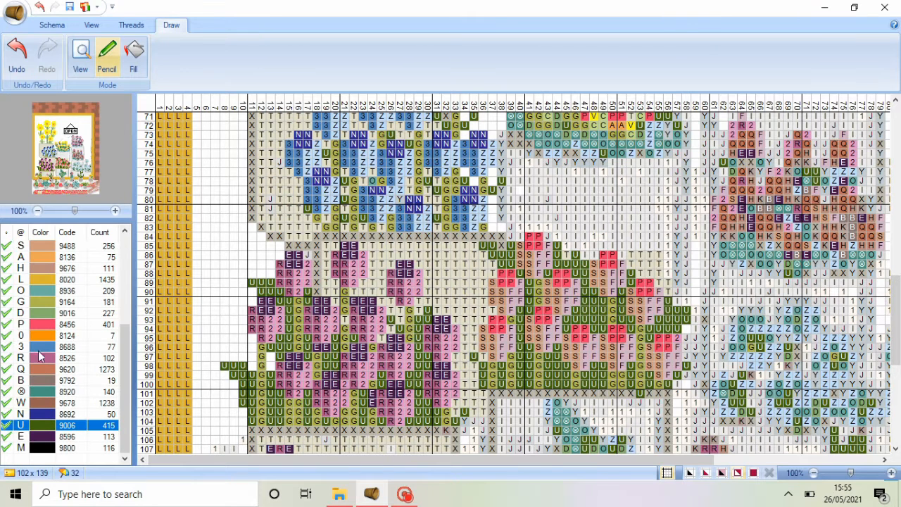
Add a stem cell in green 9164 at column 20, row 91, and fill the remaining gaps between the purple flowers with dark green 9006.
{"action": "left_click", "coordinate": [45, 302]}
{"action": "left_click", "coordinate": [62, 418]}
{"action": "left_click", "coordinate": [336, 302]}
{"action": "left_click", "coordinate": [81, 424]}
{"action": "mouse_move", "coordinate": [336, 302]}
{"action": "left_mouse_down"}
{"action": "mouse_move", "coordinate": [319, 275]}
{"action": "mouse_move", "coordinate": [332, 291]}
{"action": "mouse_move", "coordinate": [355, 295]}
{"action": "mouse_move", "coordinate": [388, 264]}
{"action": "mouse_move", "coordinate": [386, 298]}
{"action": "mouse_move", "coordinate": [394, 302]}
{"action": "mouse_move", "coordinate": [382, 286]}
{"action": "mouse_move", "coordinate": [399, 306]}
{"action": "mouse_move", "coordinate": [391, 253]}
{"action": "mouse_move", "coordinate": [396, 328]}
{"action": "left_mouse_up"}
{"action": "mouse_move", "coordinate": [407, 371]}
{"action": "left_mouse_down"}
{"action": "mouse_move", "coordinate": [429, 278]}
{"action": "mouse_move", "coordinate": [441, 311]}
{"action": "mouse_move", "coordinate": [446, 285]}
{"action": "mouse_move", "coordinate": [444, 296]}
{"action": "mouse_move", "coordinate": [435, 273]}
{"action": "mouse_move", "coordinate": [462, 281]}
{"action": "mouse_move", "coordinate": [453, 310]}
{"action": "mouse_move", "coordinate": [465, 350]}
{"action": "mouse_move", "coordinate": [455, 404]}
{"action": "mouse_move", "coordinate": [469, 392]}
{"action": "mouse_move", "coordinate": [506, 402]}
{"action": "left_mouse_up"}
Add dark green 9006 leaf cells at the purple plant's left edge around rows 94 to 96 and between the purple and pink plants.
{"action": "mouse_move", "coordinate": [896, 331]}
{"action": "left_mouse_down"}
{"action": "mouse_move", "coordinate": [896, 353]}
{"action": "mouse_move", "coordinate": [896, 334]}
{"action": "left_mouse_up"}
{"action": "left_click", "coordinate": [274, 350]}
{"action": "mouse_move", "coordinate": [255, 341]}
{"action": "left_mouse_down"}
{"action": "mouse_move", "coordinate": [236, 331]}
{"action": "mouse_move", "coordinate": [245, 319]}
{"action": "left_mouse_up"}
{"action": "left_click", "coordinate": [485, 348]}
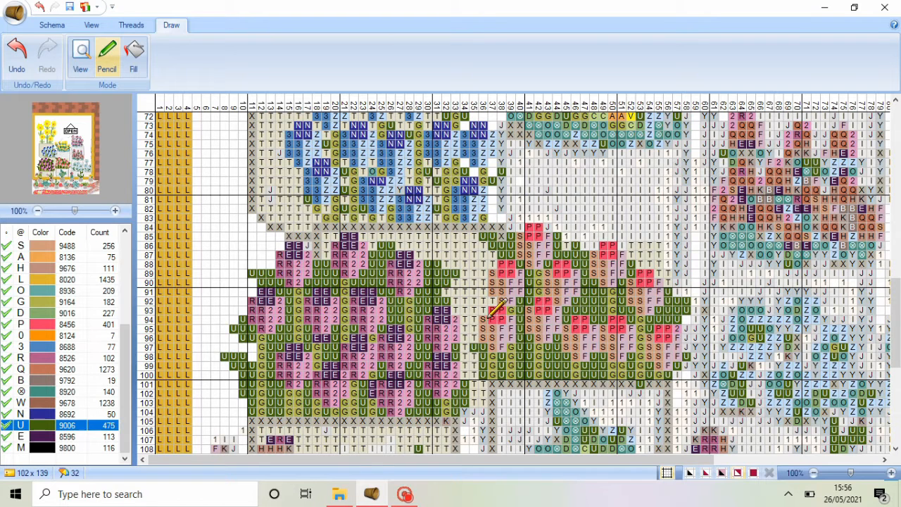
{"action": "left_click_drag", "start_coordinate": [484, 301], "coordinate": [514, 266]}
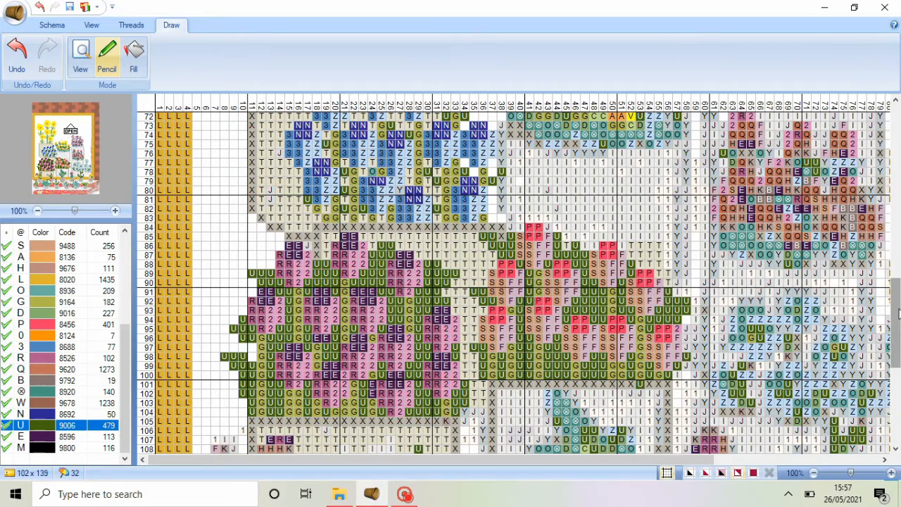
Add leaf cells in dark green thread 9006 along the blue flowers' left side and into their left-hand gaps, between rows 68 and 83.
{"action": "left_click_drag", "start_coordinate": [895, 321], "coordinate": [895, 287]}
{"action": "mouse_move", "coordinate": [437, 347]}
{"action": "left_mouse_down"}
{"action": "mouse_move", "coordinate": [431, 294]}
{"action": "mouse_move", "coordinate": [407, 319]}
{"action": "left_mouse_up"}
{"action": "mouse_move", "coordinate": [386, 350]}
{"action": "left_mouse_down"}
{"action": "mouse_move", "coordinate": [344, 331]}
{"action": "mouse_move", "coordinate": [345, 298]}
{"action": "left_mouse_up"}
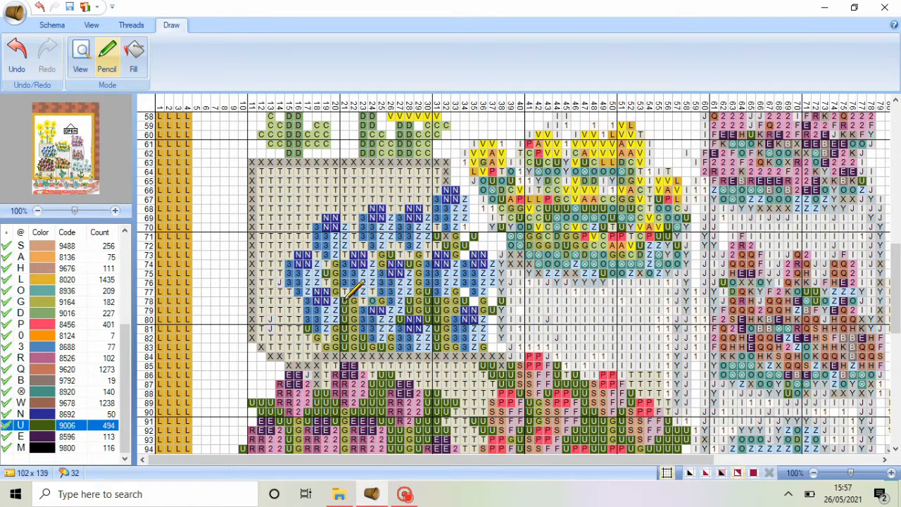
{"action": "mouse_move", "coordinate": [319, 348]}
{"action": "left_mouse_down"}
{"action": "mouse_move", "coordinate": [291, 302]}
{"action": "mouse_move", "coordinate": [280, 301]}
{"action": "mouse_move", "coordinate": [340, 292]}
{"action": "mouse_move", "coordinate": [321, 258]}
{"action": "mouse_move", "coordinate": [367, 245]}
{"action": "mouse_move", "coordinate": [340, 204]}
{"action": "left_mouse_up"}
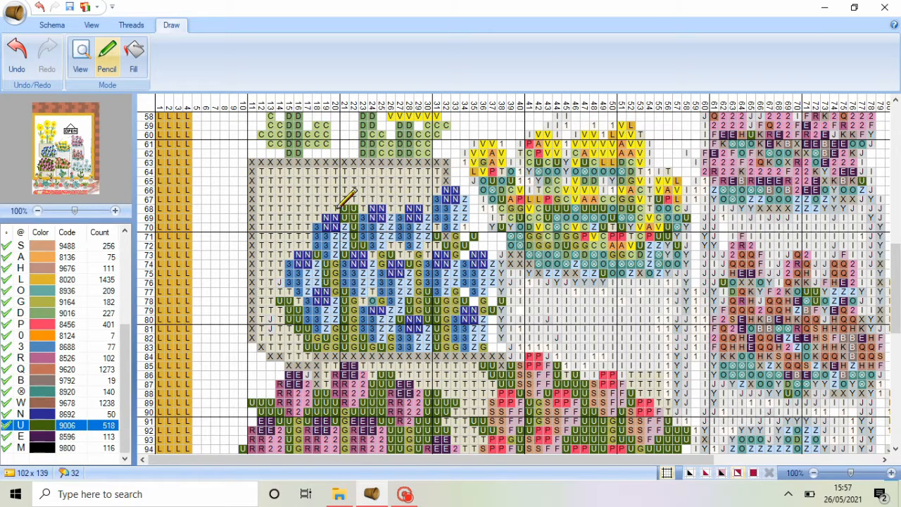
{"action": "mouse_move", "coordinate": [310, 238]}
{"action": "left_mouse_down"}
{"action": "mouse_move", "coordinate": [292, 230]}
{"action": "mouse_move", "coordinate": [299, 243]}
{"action": "left_mouse_up"}
Fill the remaining gaps between the blue flowers and extend the leaves around their right edge with dark green 9006.
{"action": "mouse_move", "coordinate": [437, 236]}
{"action": "left_mouse_down"}
{"action": "mouse_move", "coordinate": [413, 246]}
{"action": "mouse_move", "coordinate": [391, 236]}
{"action": "mouse_move", "coordinate": [380, 290]}
{"action": "left_mouse_up"}
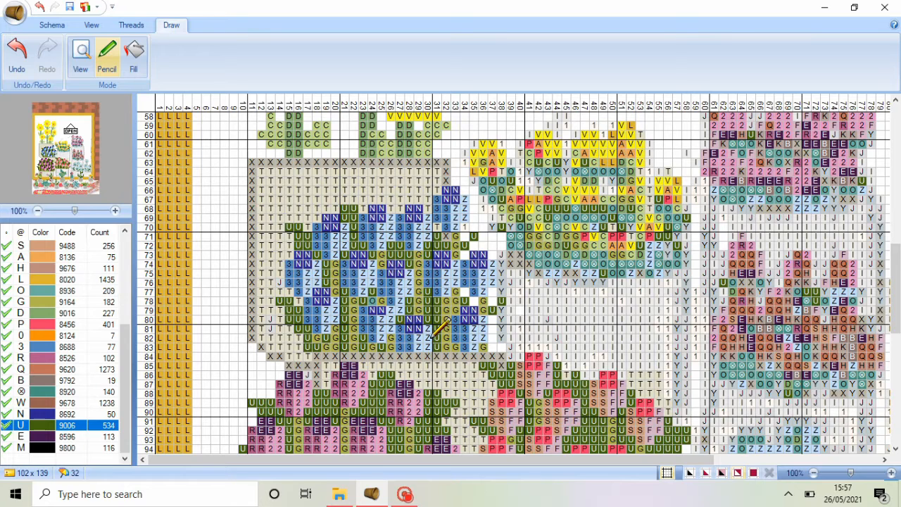
{"action": "mouse_move", "coordinate": [473, 306]}
{"action": "left_mouse_down"}
{"action": "mouse_move", "coordinate": [477, 225]}
{"action": "mouse_move", "coordinate": [444, 236]}
{"action": "mouse_move", "coordinate": [472, 220]}
{"action": "mouse_move", "coordinate": [392, 202]}
{"action": "left_mouse_up"}
{"action": "mouse_move", "coordinate": [497, 347]}
{"action": "left_mouse_down"}
{"action": "mouse_move", "coordinate": [498, 326]}
{"action": "mouse_move", "coordinate": [516, 318]}
{"action": "mouse_move", "coordinate": [497, 301]}
{"action": "left_mouse_up"}
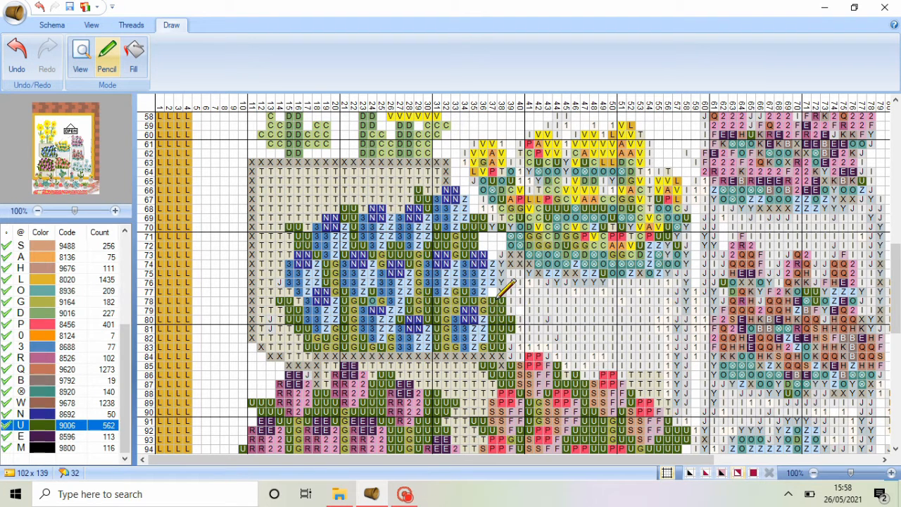
{"action": "mouse_move", "coordinate": [507, 290]}
{"action": "left_mouse_down"}
{"action": "mouse_move", "coordinate": [520, 272]}
{"action": "mouse_move", "coordinate": [527, 283]}
{"action": "left_mouse_up"}
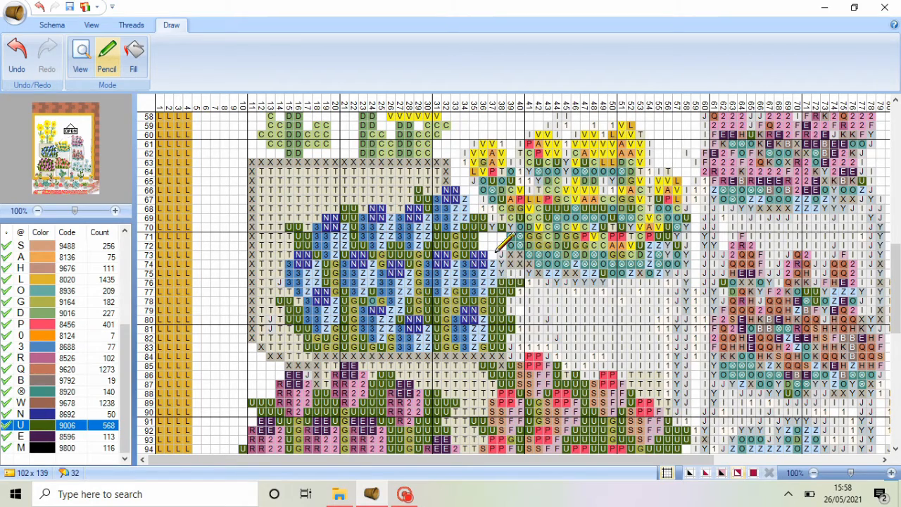
Clear the gap between the purple and pink flower boxes, just below row 101, with white thread 8000.
{"action": "scroll", "coordinate": [496, 248], "scroll_direction": "down", "scroll_amount": 7}
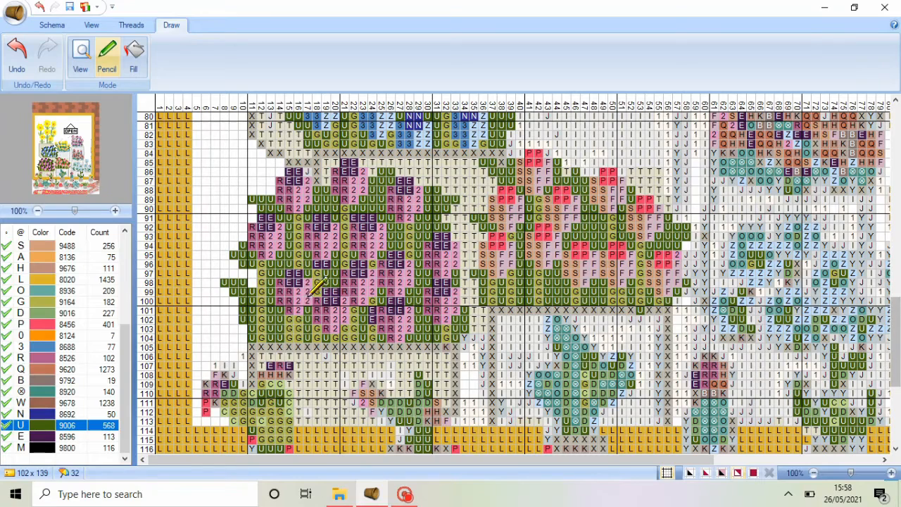
{"action": "mouse_move", "coordinate": [126, 367]}
{"action": "left_mouse_down"}
{"action": "mouse_move", "coordinate": [126, 295]}
{"action": "mouse_move", "coordinate": [125, 273]}
{"action": "left_mouse_up"}
{"action": "left_click", "coordinate": [56, 247]}
{"action": "mouse_move", "coordinate": [482, 321]}
{"action": "left_mouse_down"}
{"action": "mouse_move", "coordinate": [484, 399]}
{"action": "mouse_move", "coordinate": [471, 405]}
{"action": "mouse_move", "coordinate": [483, 307]}
{"action": "left_mouse_up"}
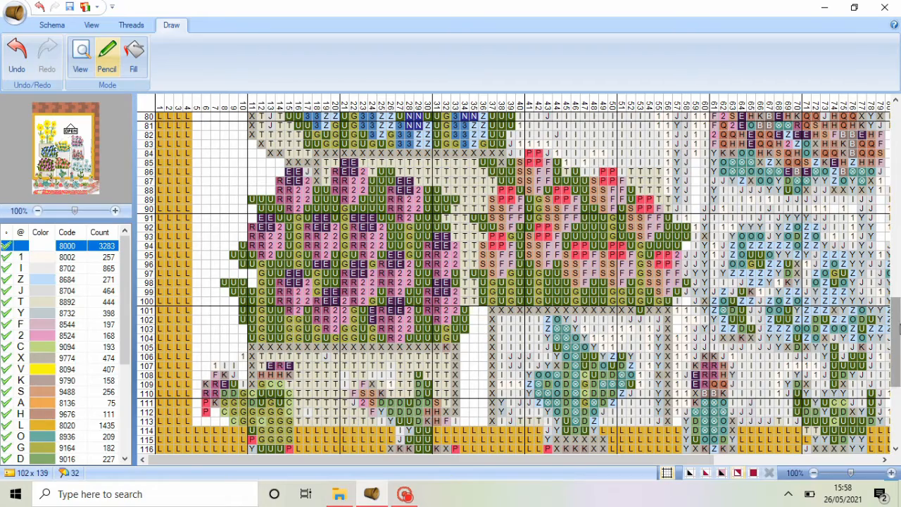
Close the notch between the purple and pink boxes with border cells in 9774 at row 103 and background cells in 8892 above.
{"action": "scroll", "coordinate": [500, 345], "scroll_direction": "up", "scroll_amount": 2}
{"action": "scroll", "coordinate": [121, 363], "scroll_direction": "down", "scroll_amount": 2}
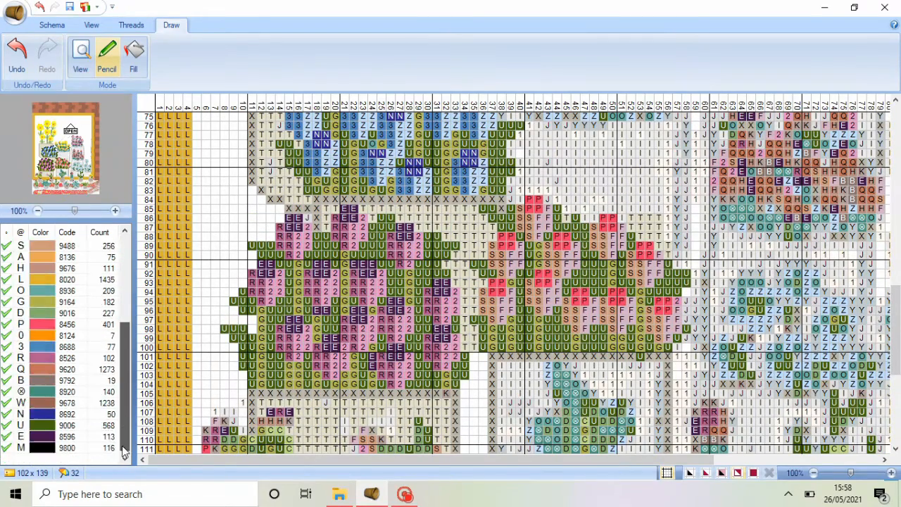
{"action": "left_click", "coordinate": [70, 313]}
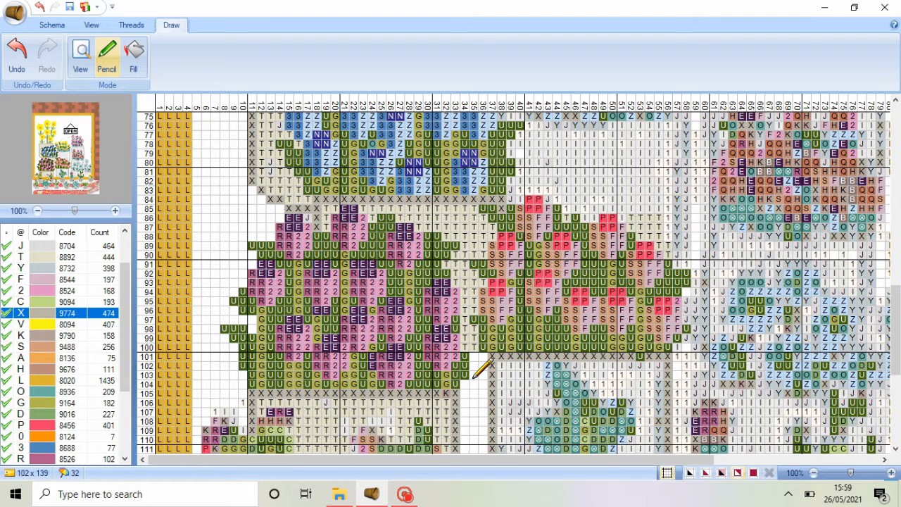
{"action": "left_click", "coordinate": [482, 375]}
{"action": "left_click", "coordinate": [46, 258]}
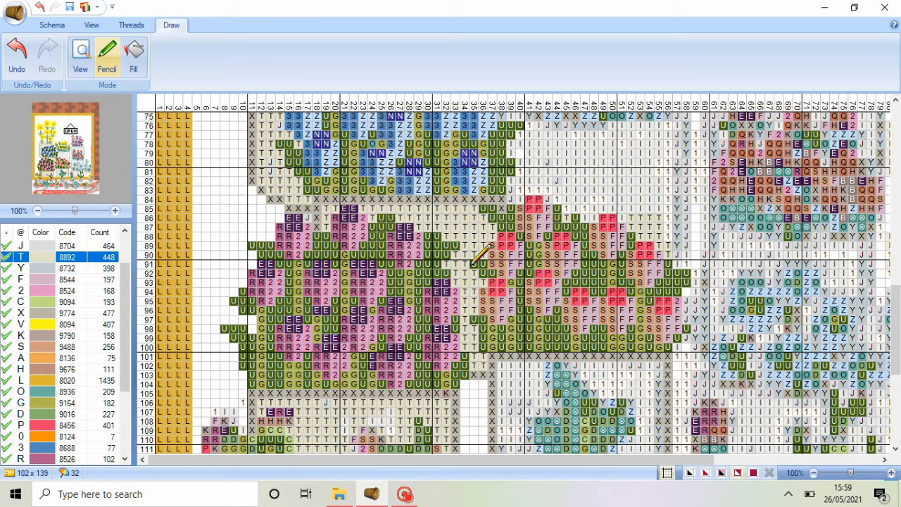
{"action": "scroll", "coordinate": [125, 317], "scroll_direction": "up", "scroll_amount": 2}
{"action": "left_click", "coordinate": [70, 246]}
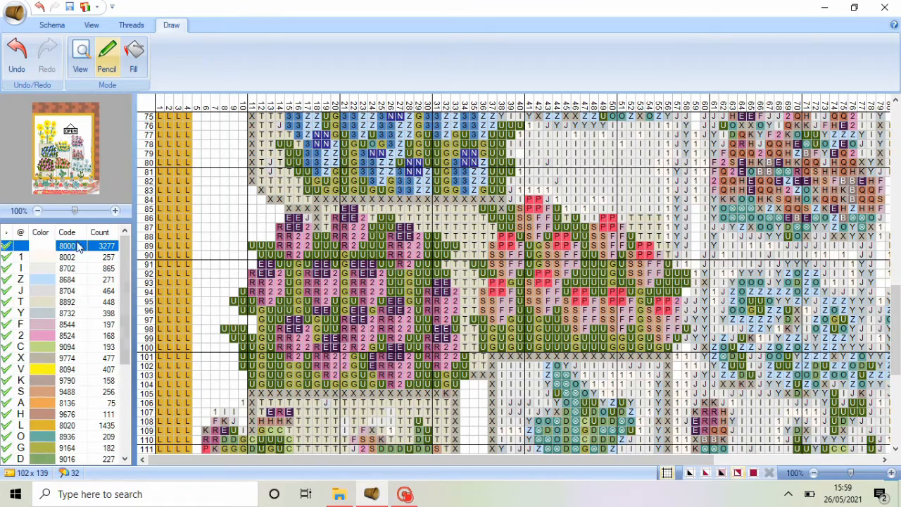
{"action": "mouse_move", "coordinate": [897, 306]}
{"action": "left_mouse_down"}
{"action": "mouse_move", "coordinate": [899, 347]}
{"action": "mouse_move", "coordinate": [898, 272]}
{"action": "mouse_move", "coordinate": [898, 321]}
{"action": "left_mouse_up"}
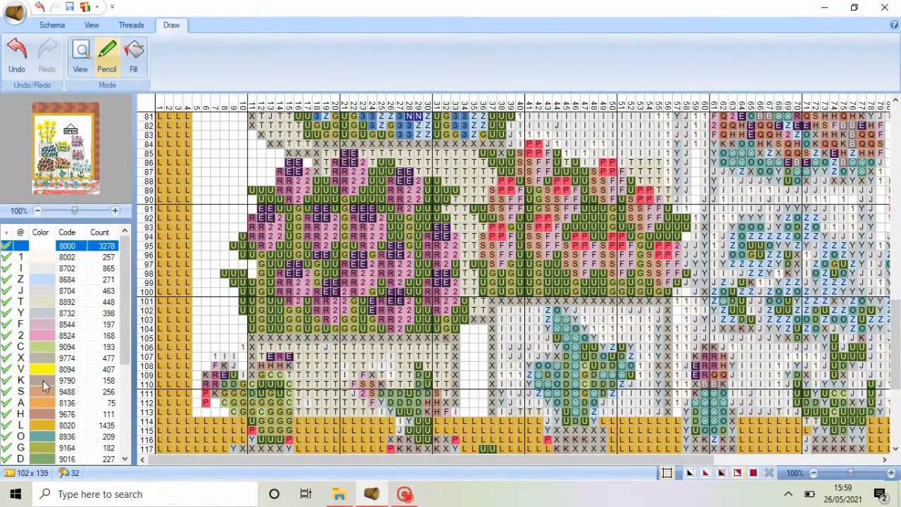
Recolour the box background around the teal plant below the pink flowers, rows 102 to 113, with beige thread 8892.
{"action": "mouse_move", "coordinate": [125, 358]}
{"action": "left_mouse_down"}
{"action": "mouse_move", "coordinate": [125, 441]}
{"action": "mouse_move", "coordinate": [124, 355]}
{"action": "left_mouse_up"}
{"action": "left_click", "coordinate": [43, 303]}
{"action": "mouse_move", "coordinate": [502, 338]}
{"action": "left_mouse_down"}
{"action": "mouse_move", "coordinate": [513, 343]}
{"action": "mouse_move", "coordinate": [513, 403]}
{"action": "mouse_move", "coordinate": [530, 382]}
{"action": "mouse_move", "coordinate": [512, 400]}
{"action": "left_mouse_up"}
{"action": "mouse_move", "coordinate": [529, 344]}
{"action": "left_mouse_down"}
{"action": "mouse_move", "coordinate": [534, 315]}
{"action": "mouse_move", "coordinate": [501, 316]}
{"action": "mouse_move", "coordinate": [512, 315]}
{"action": "left_mouse_up"}
{"action": "mouse_move", "coordinate": [600, 314]}
{"action": "left_mouse_down"}
{"action": "mouse_move", "coordinate": [649, 317]}
{"action": "mouse_move", "coordinate": [621, 326]}
{"action": "mouse_move", "coordinate": [655, 371]}
{"action": "mouse_move", "coordinate": [648, 322]}
{"action": "mouse_move", "coordinate": [614, 339]}
{"action": "mouse_move", "coordinate": [641, 334]}
{"action": "mouse_move", "coordinate": [642, 390]}
{"action": "mouse_move", "coordinate": [633, 412]}
{"action": "mouse_move", "coordinate": [618, 412]}
{"action": "left_mouse_up"}
{"action": "mouse_move", "coordinate": [538, 404]}
{"action": "left_mouse_down"}
{"action": "mouse_move", "coordinate": [547, 352]}
{"action": "mouse_move", "coordinate": [526, 338]}
{"action": "left_mouse_up"}
Touch up the purple plant near column 22, row 91, with a cell of dark green 9006.
{"action": "left_click_drag", "start_coordinate": [894, 380], "coordinate": [898, 354]}
{"action": "scroll", "coordinate": [70, 366], "scroll_direction": "down", "scroll_amount": 4}
{"action": "left_click", "coordinate": [67, 426]}
{"action": "left_click", "coordinate": [355, 254]}
Replace thread 9488 with Flame Red 8192 from the Anchor Tapisserie palette.
{"action": "scroll", "coordinate": [134, 308], "scroll_direction": "up", "scroll_amount": 3}
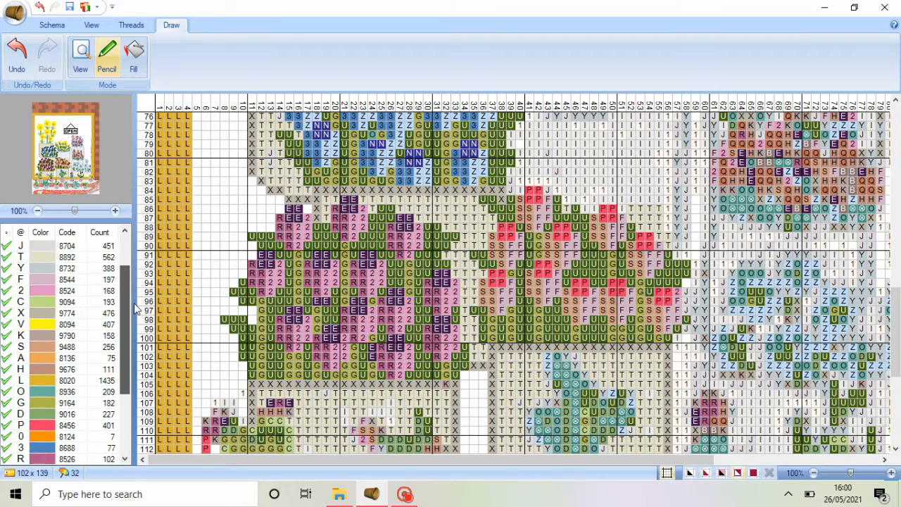
{"action": "left_click", "coordinate": [67, 347]}
{"action": "left_click", "coordinate": [131, 25]}
{"action": "left_click", "coordinate": [300, 60]}
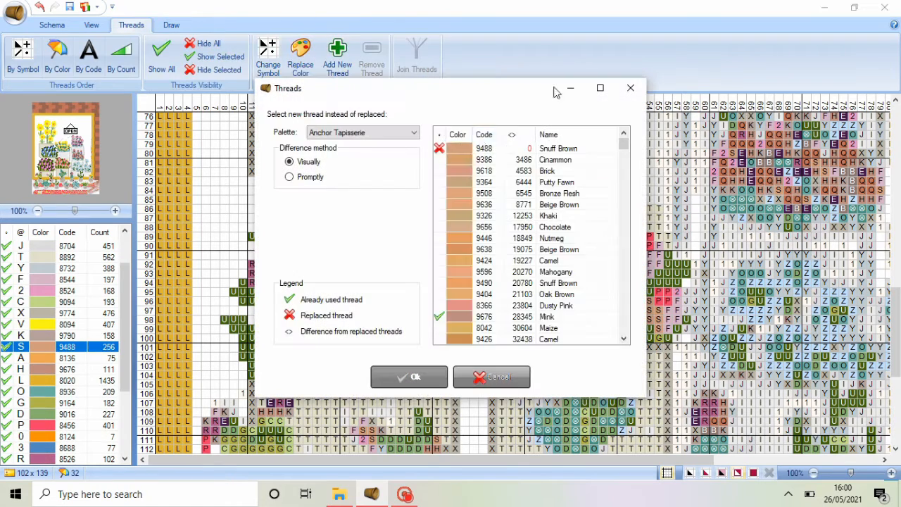
{"action": "left_click_drag", "start_coordinate": [623, 143], "coordinate": [623, 168]}
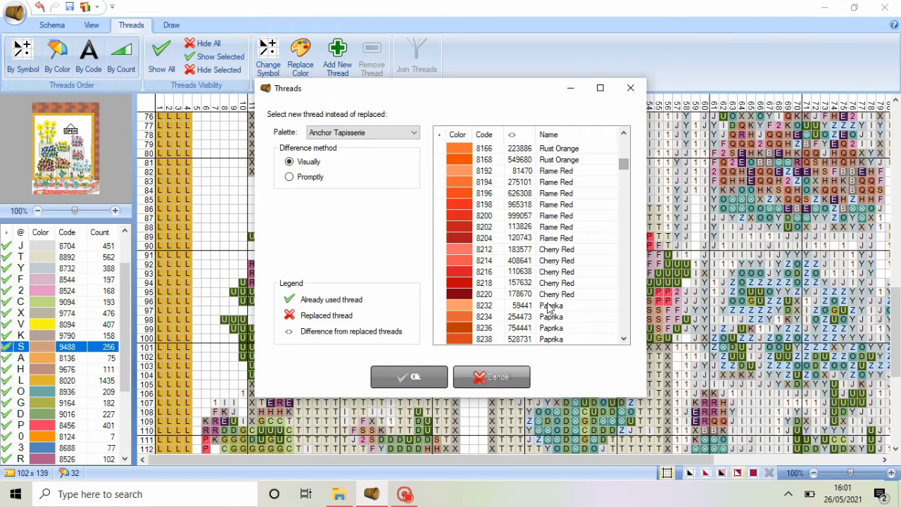
{"action": "left_click", "coordinate": [501, 171]}
{"action": "left_click", "coordinate": [408, 377]}
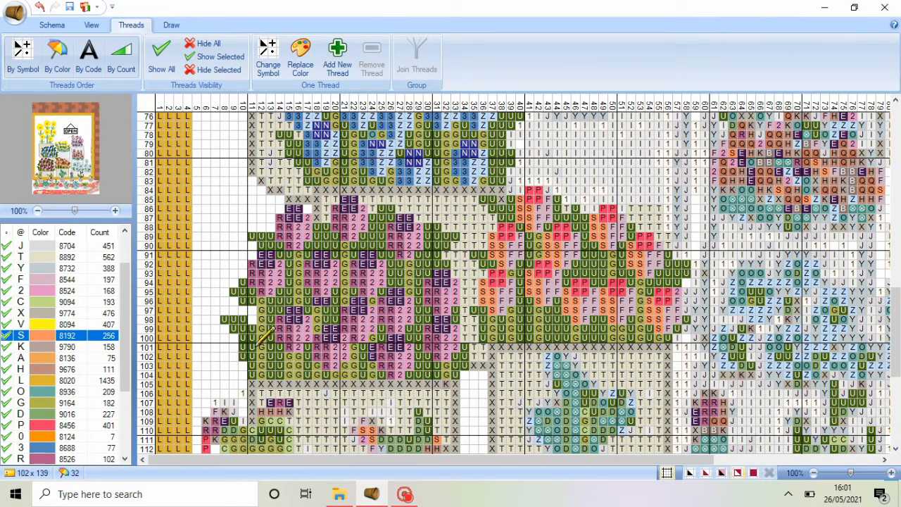
Replace the pale pink thread 8544 with 8132 and touch up a stray cell with dark purple 8596.
{"action": "left_click", "coordinate": [54, 279]}
{"action": "left_click", "coordinate": [301, 60]}
{"action": "left_click_drag", "start_coordinate": [624, 143], "coordinate": [624, 161]}
{"action": "left_click", "coordinate": [590, 216]}
{"action": "left_click", "coordinate": [409, 377]}
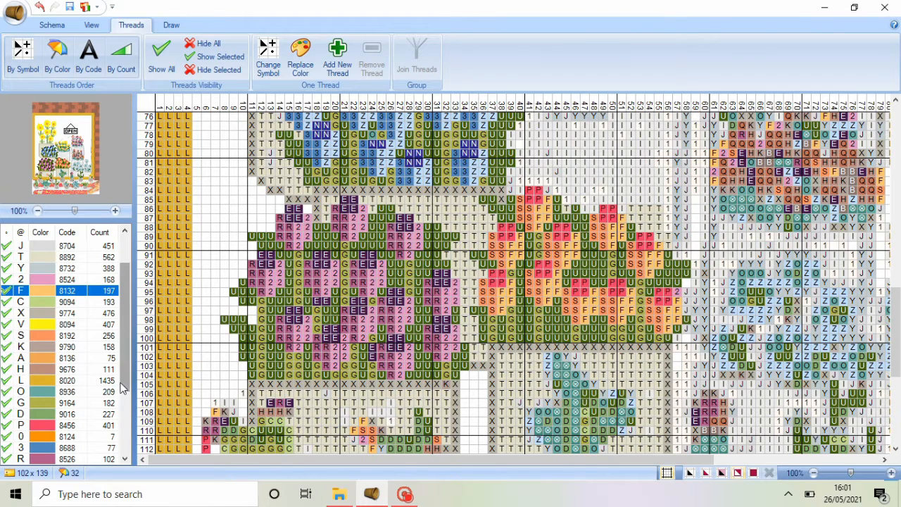
{"action": "left_click_drag", "start_coordinate": [124, 383], "coordinate": [128, 437]}
{"action": "left_click", "coordinate": [73, 439]}
{"action": "left_click", "coordinate": [679, 293]}
{"action": "left_click_drag", "start_coordinate": [128, 388], "coordinate": [128, 304]}
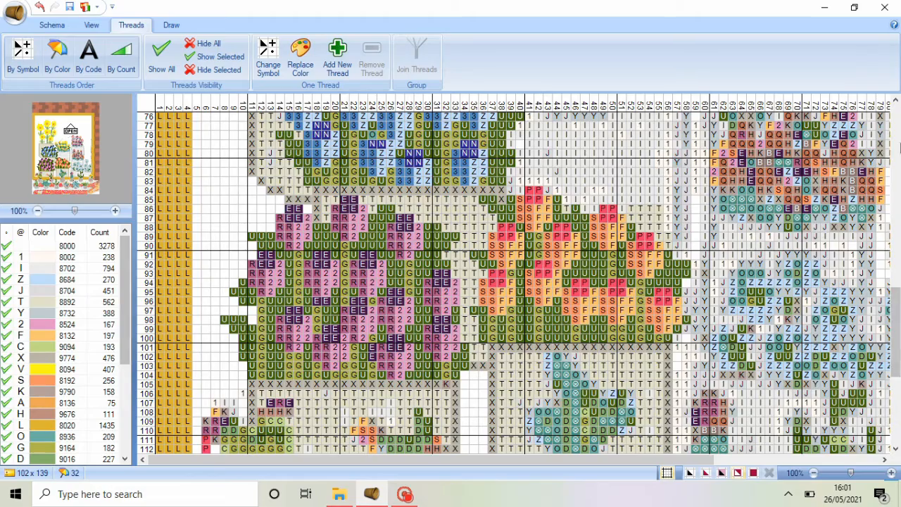
Clear the stray cells above and around the small yellow flowers with white thread 8000.
{"action": "left_click_drag", "start_coordinate": [897, 325], "coordinate": [897, 250]}
{"action": "left_click", "coordinate": [83, 247]}
{"action": "left_click_drag", "start_coordinate": [677, 190], "coordinate": [659, 200]}
{"action": "left_click_drag", "start_coordinate": [622, 162], "coordinate": [612, 181]}
{"action": "mouse_move", "coordinate": [585, 209]}
{"action": "left_mouse_down"}
{"action": "mouse_move", "coordinate": [574, 209]}
{"action": "mouse_move", "coordinate": [559, 254]}
{"action": "mouse_move", "coordinate": [530, 254]}
{"action": "left_mouse_up"}
{"action": "left_click", "coordinate": [502, 263]}
{"action": "left_click", "coordinate": [475, 264]}
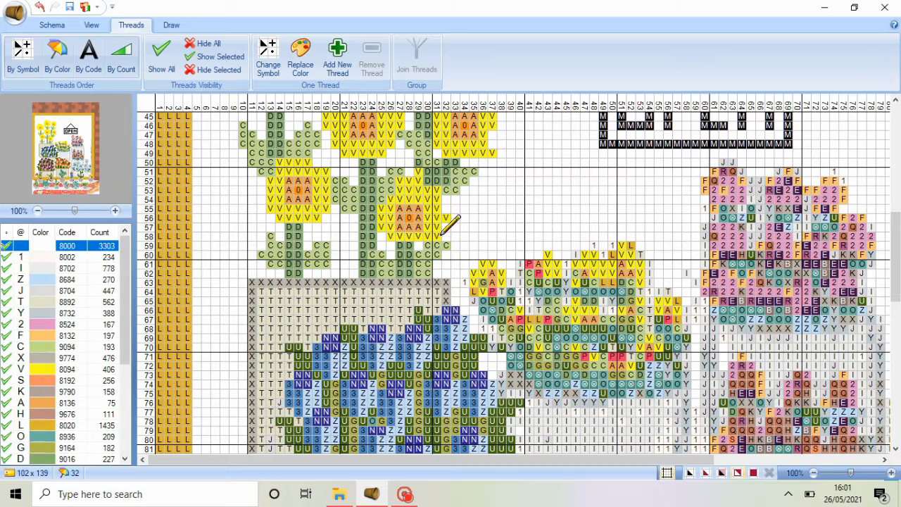
Draw the box border below the small yellow flowers in thread 9774: along row 75, down column 58 and down the box's left side.
{"action": "left_click_drag", "start_coordinate": [898, 271], "coordinate": [899, 319]}
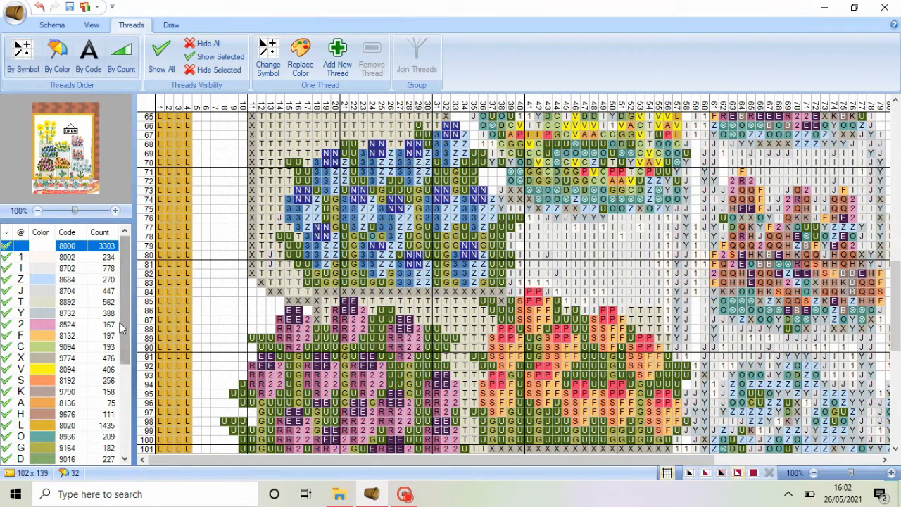
{"action": "left_click_drag", "start_coordinate": [121, 322], "coordinate": [122, 350]}
{"action": "left_click", "coordinate": [69, 315]}
{"action": "left_click_drag", "start_coordinate": [678, 210], "coordinate": [519, 207]}
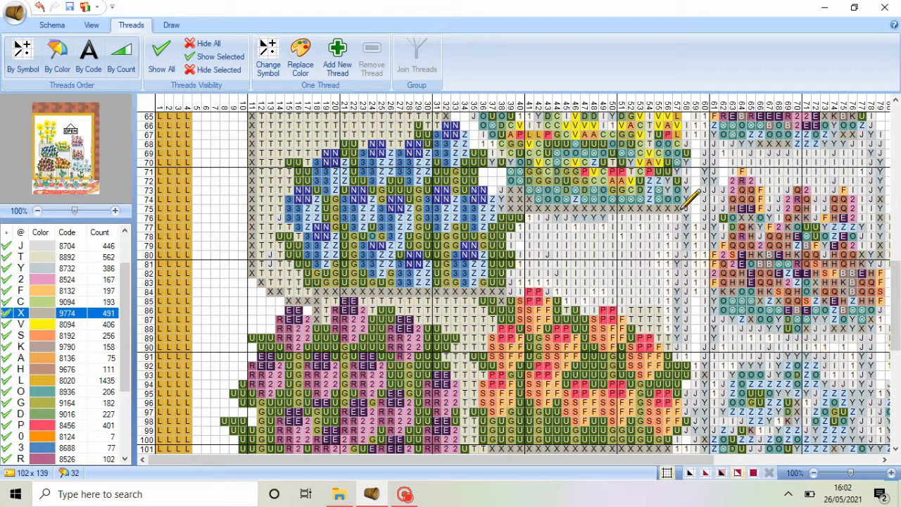
{"action": "left_click_drag", "start_coordinate": [690, 208], "coordinate": [689, 349]}
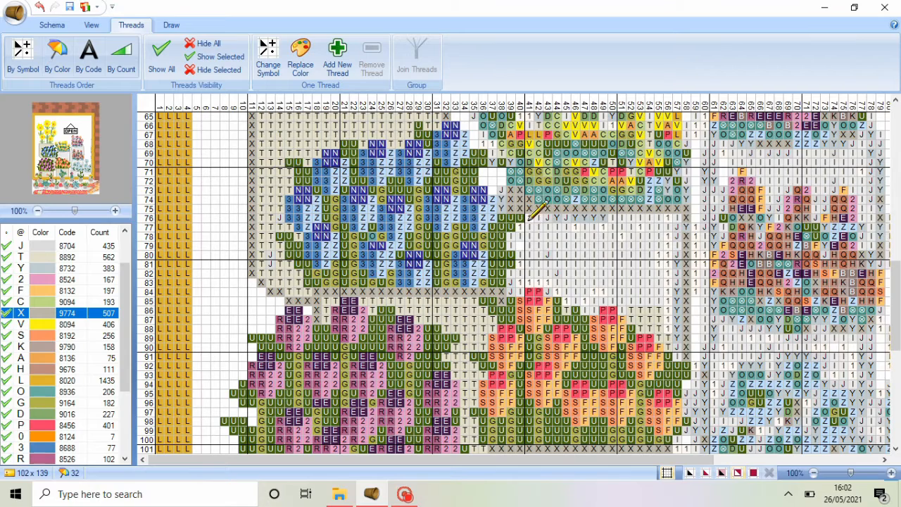
{"action": "left_click_drag", "start_coordinate": [510, 234], "coordinate": [511, 286]}
Clear the stray cells beside the yellow flower box's border with white thread 8000.
{"action": "scroll", "coordinate": [557, 296], "scroll_direction": "up", "scroll_amount": 2}
{"action": "left_click_drag", "start_coordinate": [124, 270], "coordinate": [124, 236]}
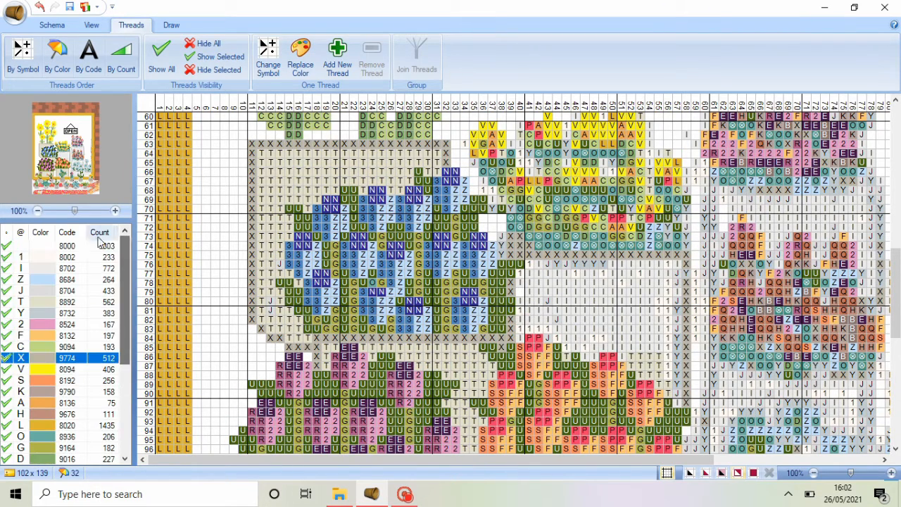
{"action": "left_click", "coordinate": [59, 246]}
{"action": "mouse_move", "coordinate": [510, 235]}
{"action": "left_mouse_down"}
{"action": "mouse_move", "coordinate": [502, 256]}
{"action": "mouse_move", "coordinate": [533, 266]}
{"action": "mouse_move", "coordinate": [673, 264]}
{"action": "mouse_move", "coordinate": [678, 386]}
{"action": "mouse_move", "coordinate": [668, 387]}
{"action": "mouse_move", "coordinate": [677, 396]}
{"action": "mouse_move", "coordinate": [672, 346]}
{"action": "mouse_move", "coordinate": [696, 414]}
{"action": "left_mouse_up"}
Fill the inside of the yellow flower box with beige 8892 and recolour its leftover edge cells to match.
{"action": "left_click", "coordinate": [67, 304]}
{"action": "left_click", "coordinate": [529, 274]}
{"action": "left_click", "coordinate": [171, 25]}
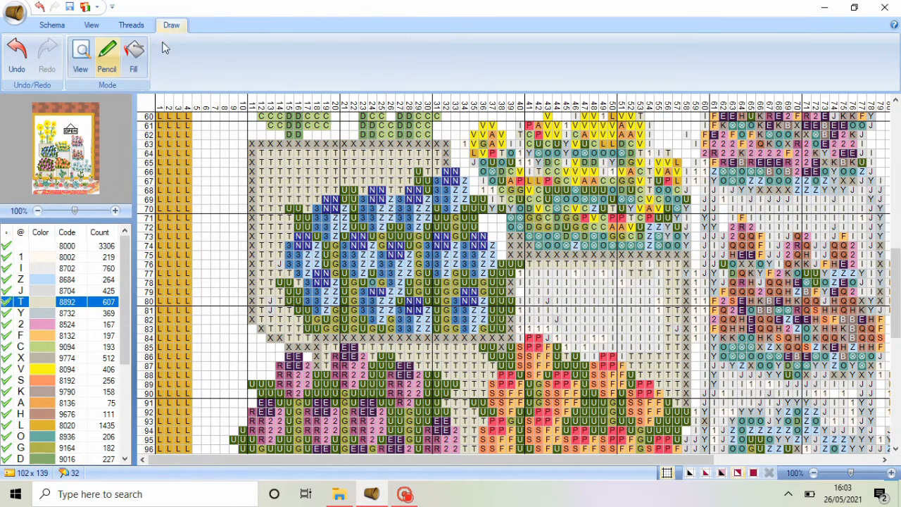
{"action": "left_click", "coordinate": [134, 56]}
{"action": "left_click", "coordinate": [634, 287]}
{"action": "left_click", "coordinate": [109, 59]}
{"action": "mouse_move", "coordinate": [531, 264]}
{"action": "left_mouse_down"}
{"action": "mouse_move", "coordinate": [526, 326]}
{"action": "mouse_move", "coordinate": [561, 328]}
{"action": "mouse_move", "coordinate": [579, 346]}
{"action": "mouse_move", "coordinate": [614, 301]}
{"action": "mouse_move", "coordinate": [657, 302]}
{"action": "mouse_move", "coordinate": [659, 273]}
{"action": "left_mouse_up"}
{"action": "left_click", "coordinate": [658, 301]}
{"action": "left_click", "coordinate": [649, 264]}
Place a flower centre in 8132 at column 37, row 63, and add the new pale yellow thread 8112 with symbol 4.
{"action": "mouse_move", "coordinate": [897, 288]}
{"action": "left_mouse_down"}
{"action": "mouse_move", "coordinate": [900, 324]}
{"action": "mouse_move", "coordinate": [898, 248]}
{"action": "left_mouse_up"}
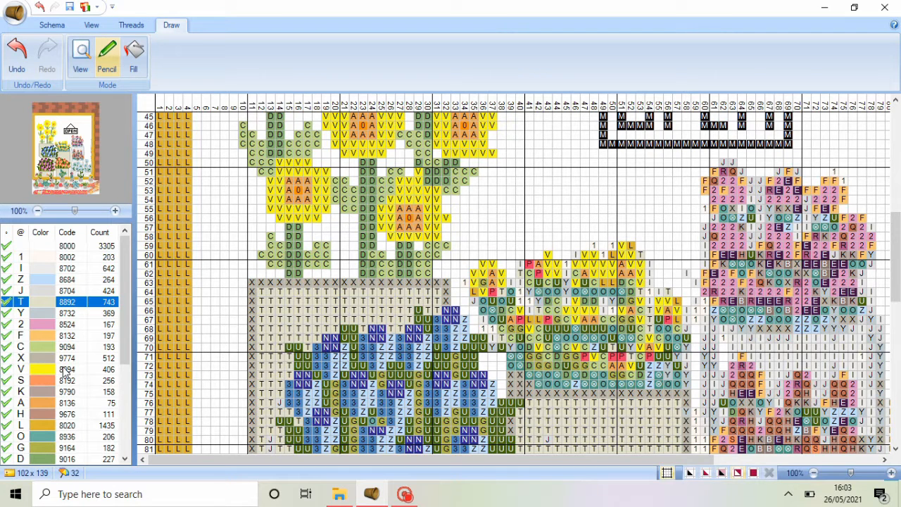
{"action": "left_click", "coordinate": [43, 335]}
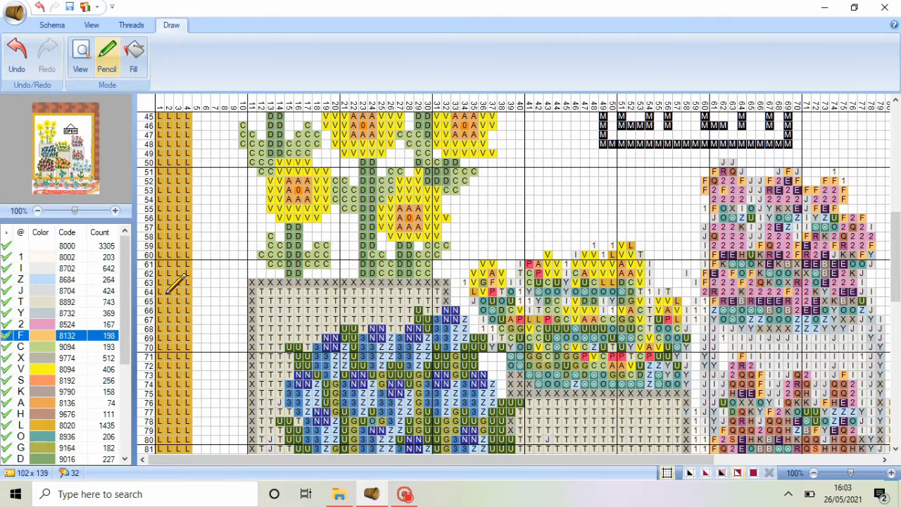
{"action": "left_click", "coordinate": [131, 25]}
{"action": "left_click", "coordinate": [300, 60]}
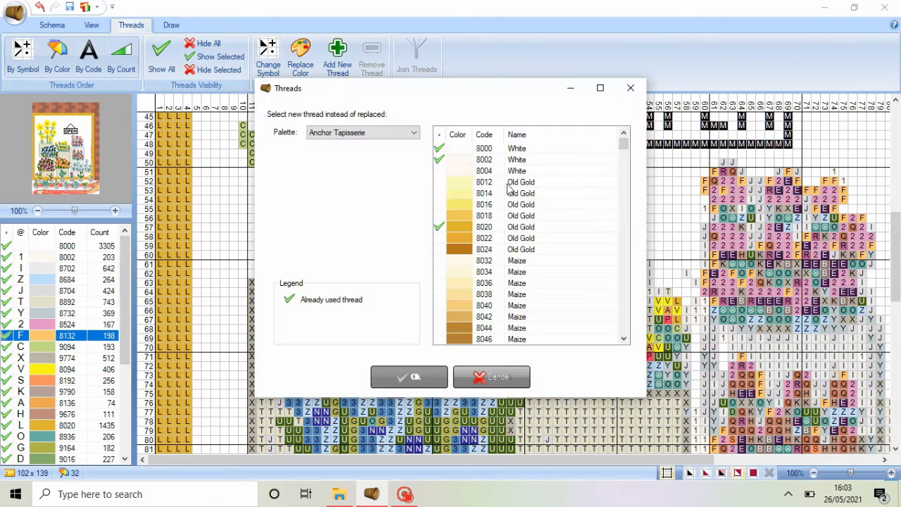
{"action": "left_click_drag", "start_coordinate": [623, 144], "coordinate": [623, 155]}
{"action": "left_click", "coordinate": [574, 182]}
{"action": "left_click", "coordinate": [409, 377]}
{"action": "left_click", "coordinate": [394, 187]}
{"action": "left_click", "coordinate": [409, 340]}
Draw the first two small yellow flowers' petals in 8112, placing the second flower's centre in 8132 at column 43, row 61.
{"action": "mouse_move", "coordinate": [497, 296]}
{"action": "left_mouse_down"}
{"action": "mouse_move", "coordinate": [502, 272]}
{"action": "mouse_move", "coordinate": [483, 265]}
{"action": "mouse_move", "coordinate": [473, 293]}
{"action": "mouse_move", "coordinate": [530, 289]}
{"action": "mouse_move", "coordinate": [483, 300]}
{"action": "mouse_move", "coordinate": [561, 276]}
{"action": "left_mouse_up"}
{"action": "left_click", "coordinate": [52, 346]}
{"action": "left_click", "coordinate": [550, 266]}
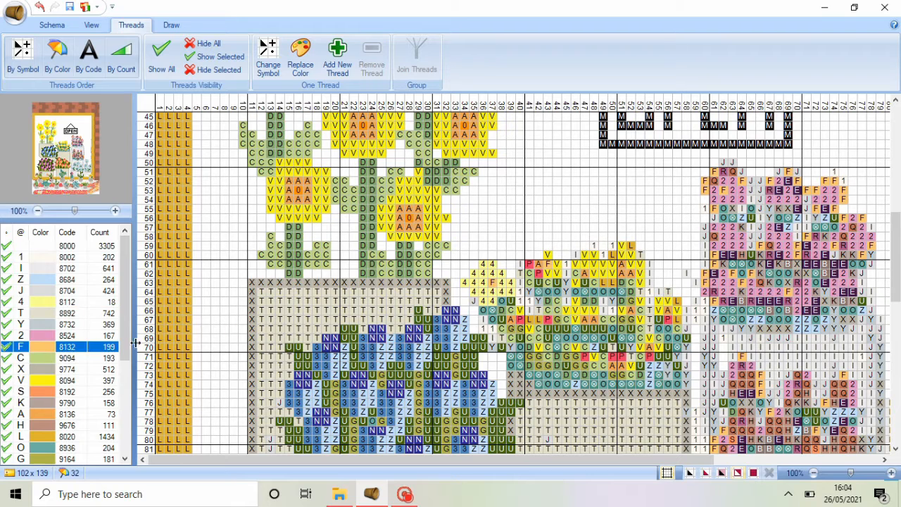
{"action": "left_click", "coordinate": [84, 303]}
{"action": "mouse_move", "coordinate": [559, 264]}
{"action": "left_mouse_down"}
{"action": "mouse_move", "coordinate": [554, 254]}
{"action": "mouse_move", "coordinate": [540, 257]}
{"action": "mouse_move", "coordinate": [563, 264]}
{"action": "mouse_move", "coordinate": [555, 243]}
{"action": "mouse_move", "coordinate": [561, 280]}
{"action": "mouse_move", "coordinate": [530, 271]}
{"action": "left_mouse_up"}
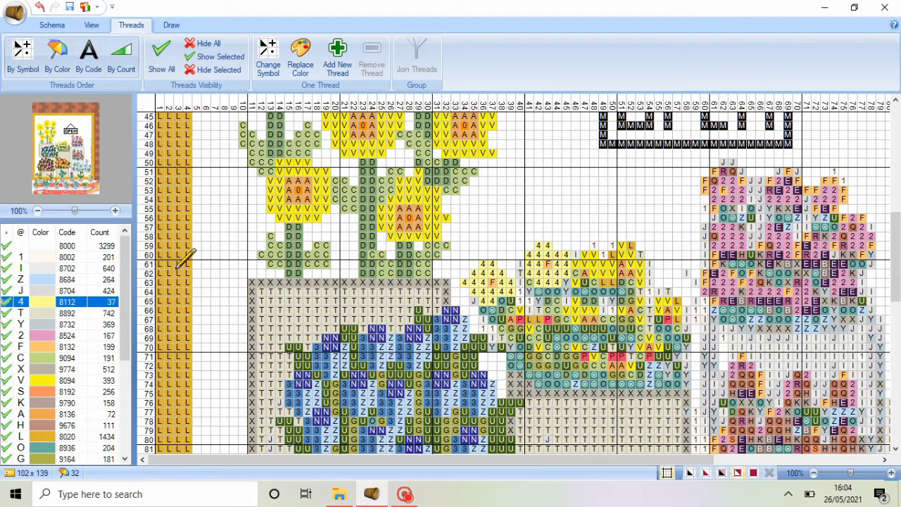
Draw the third yellow flower with a centre cell in 8132 at column 48, row 61, and petals in pale yellow 8112.
{"action": "left_click", "coordinate": [71, 345]}
{"action": "left_click", "coordinate": [595, 265]}
{"action": "left_click", "coordinate": [71, 383]}
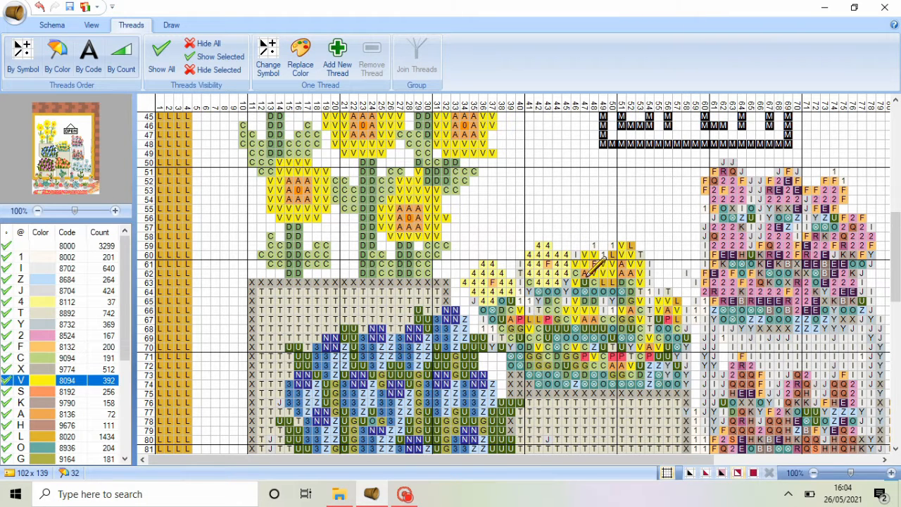
{"action": "left_click", "coordinate": [74, 301]}
{"action": "mouse_move", "coordinate": [586, 255]}
{"action": "left_mouse_down"}
{"action": "mouse_move", "coordinate": [608, 273]}
{"action": "mouse_move", "coordinate": [594, 253]}
{"action": "mouse_move", "coordinate": [613, 248]}
{"action": "mouse_move", "coordinate": [613, 274]}
{"action": "mouse_move", "coordinate": [595, 248]}
{"action": "mouse_move", "coordinate": [576, 256]}
{"action": "mouse_move", "coordinate": [585, 280]}
{"action": "mouse_move", "coordinate": [611, 282]}
{"action": "left_mouse_up"}
{"action": "left_click", "coordinate": [67, 247]}
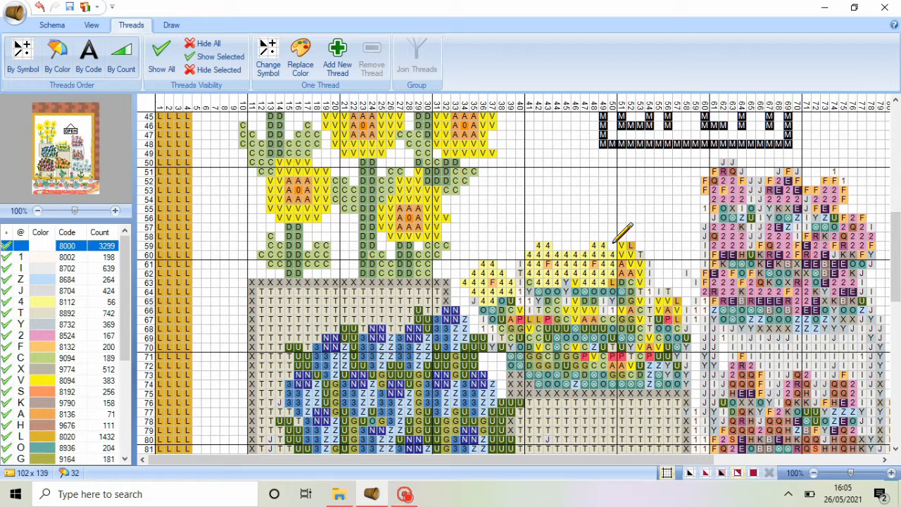
Draw the fourth yellow flower around column 54, rows 59 to 64, with a centre in 8132 and petals in 8112.
{"action": "left_click", "coordinate": [62, 347]}
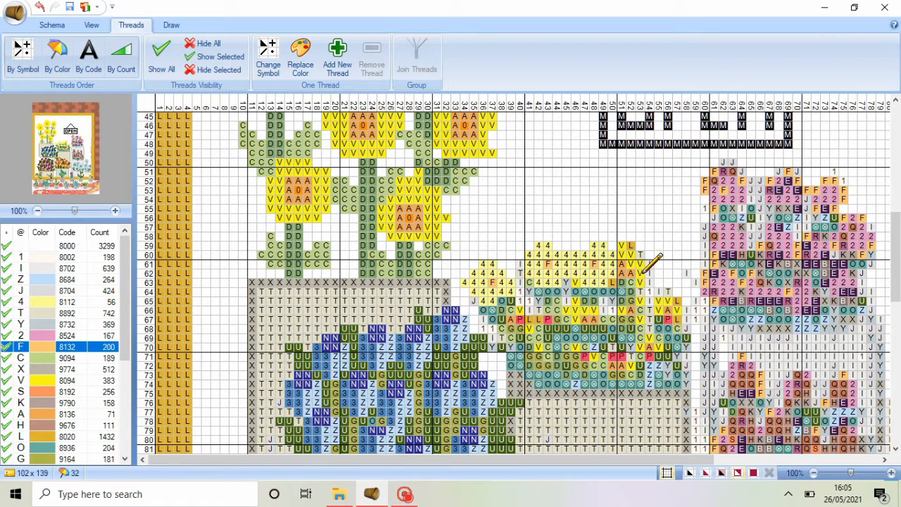
{"action": "left_click", "coordinate": [88, 304]}
{"action": "mouse_move", "coordinate": [659, 258]}
{"action": "left_mouse_down"}
{"action": "mouse_move", "coordinate": [651, 283]}
{"action": "mouse_move", "coordinate": [658, 264]}
{"action": "mouse_move", "coordinate": [638, 254]}
{"action": "mouse_move", "coordinate": [631, 275]}
{"action": "mouse_move", "coordinate": [647, 247]}
{"action": "mouse_move", "coordinate": [655, 289]}
{"action": "mouse_move", "coordinate": [665, 262]}
{"action": "left_mouse_up"}
Clear the stray cells between the third and fourth yellow flowers with white 8000 and touch up the petals with 8112.
{"action": "left_click", "coordinate": [62, 246]}
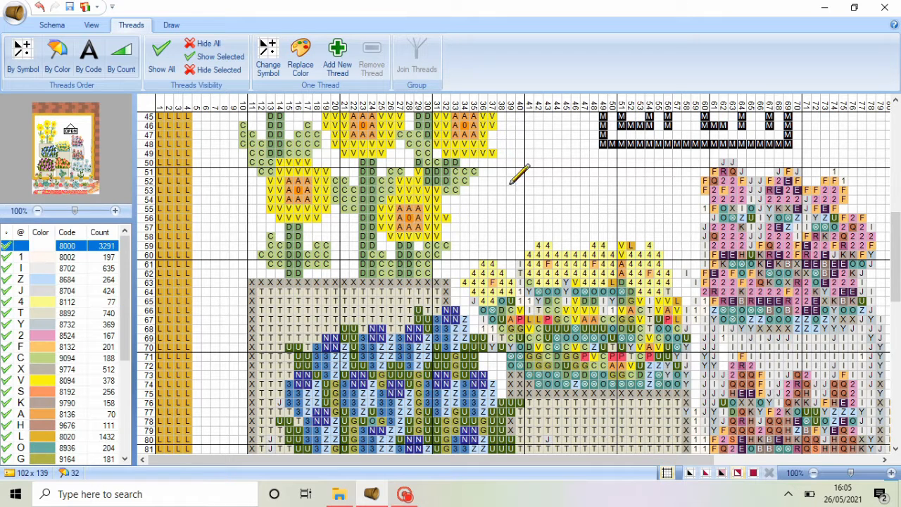
{"action": "mouse_move", "coordinate": [596, 240]}
{"action": "left_mouse_down"}
{"action": "mouse_move", "coordinate": [648, 241]}
{"action": "mouse_move", "coordinate": [622, 281]}
{"action": "left_mouse_up"}
{"action": "left_click", "coordinate": [614, 283]}
{"action": "left_click", "coordinate": [62, 309]}
{"action": "left_click_drag", "start_coordinate": [573, 255], "coordinate": [581, 273]}
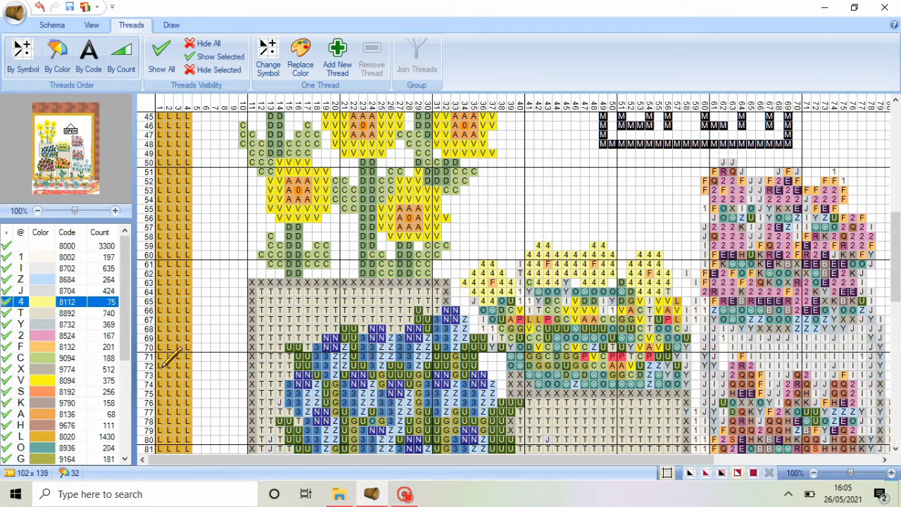
Draw a flower in the middle row with its centre in 8132 at column 40, row 68, and petals in 8112.
{"action": "left_click", "coordinate": [45, 343]}
{"action": "left_click", "coordinate": [521, 325]}
{"action": "left_click", "coordinate": [45, 304]}
{"action": "mouse_move", "coordinate": [530, 319]}
{"action": "left_mouse_down"}
{"action": "mouse_move", "coordinate": [518, 316]}
{"action": "mouse_move", "coordinate": [538, 317]}
{"action": "mouse_move", "coordinate": [516, 339]}
{"action": "mouse_move", "coordinate": [536, 327]}
{"action": "left_mouse_up"}
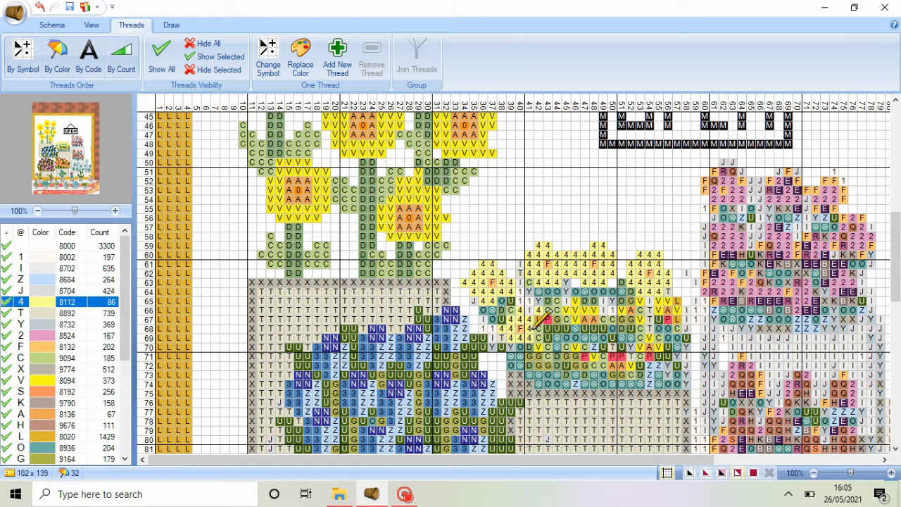
{"action": "left_click", "coordinate": [538, 338]}
Draw another flower with a centre cell in 8132 at column 46, row 68, and pale yellow 8112 petals.
{"action": "left_click", "coordinate": [41, 345]}
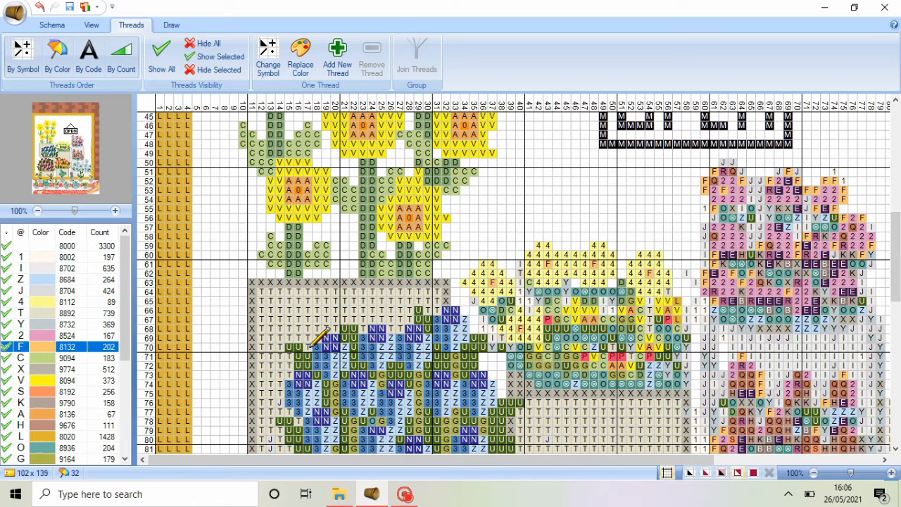
{"action": "left_click", "coordinate": [66, 305]}
{"action": "mouse_move", "coordinate": [591, 303]}
{"action": "left_mouse_down"}
{"action": "mouse_move", "coordinate": [565, 323]}
{"action": "mouse_move", "coordinate": [571, 336]}
{"action": "mouse_move", "coordinate": [587, 331]}
{"action": "mouse_move", "coordinate": [585, 310]}
{"action": "mouse_move", "coordinate": [574, 311]}
{"action": "mouse_move", "coordinate": [606, 321]}
{"action": "left_mouse_up"}
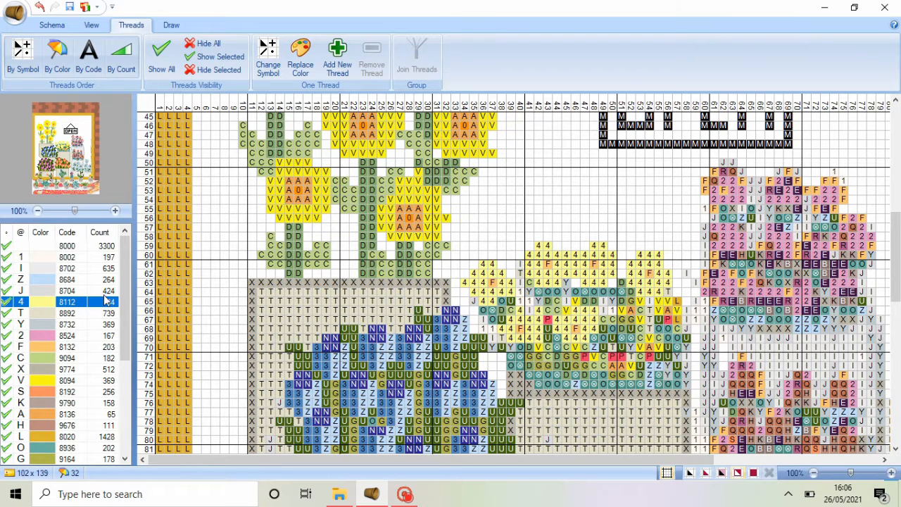
{"action": "left_click", "coordinate": [31, 248]}
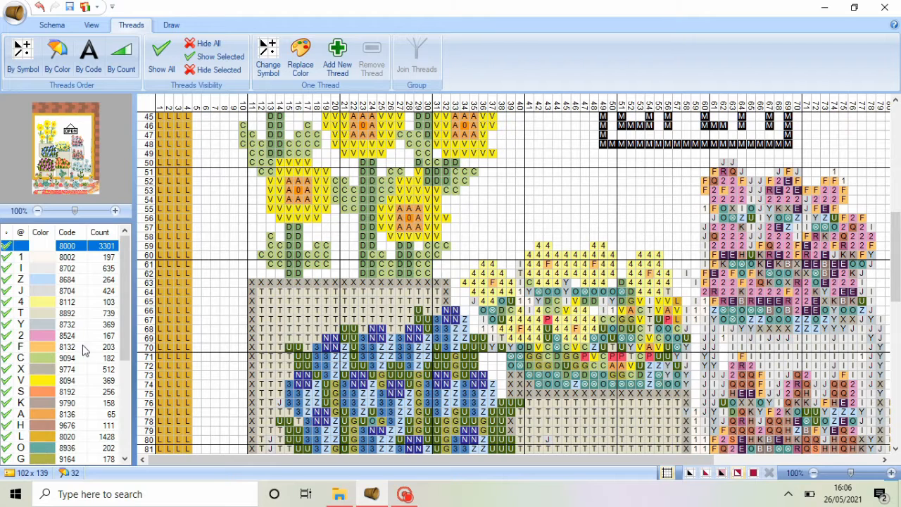
Add a yellow flower with its 8132 centre at column 52, row 68, surrounded by petals in 8112.
{"action": "left_click", "coordinate": [66, 346]}
{"action": "left_click", "coordinate": [67, 301]}
{"action": "mouse_move", "coordinate": [633, 320]}
{"action": "left_mouse_down"}
{"action": "mouse_move", "coordinate": [619, 341]}
{"action": "mouse_move", "coordinate": [639, 342]}
{"action": "mouse_move", "coordinate": [649, 328]}
{"action": "mouse_move", "coordinate": [614, 330]}
{"action": "mouse_move", "coordinate": [654, 337]}
{"action": "left_mouse_up"}
{"action": "left_click", "coordinate": [623, 348]}
Complete the middle row with a flower centred in 8132 at column 57, row 67, using 8112 for the petals.
{"action": "left_click", "coordinate": [39, 346]}
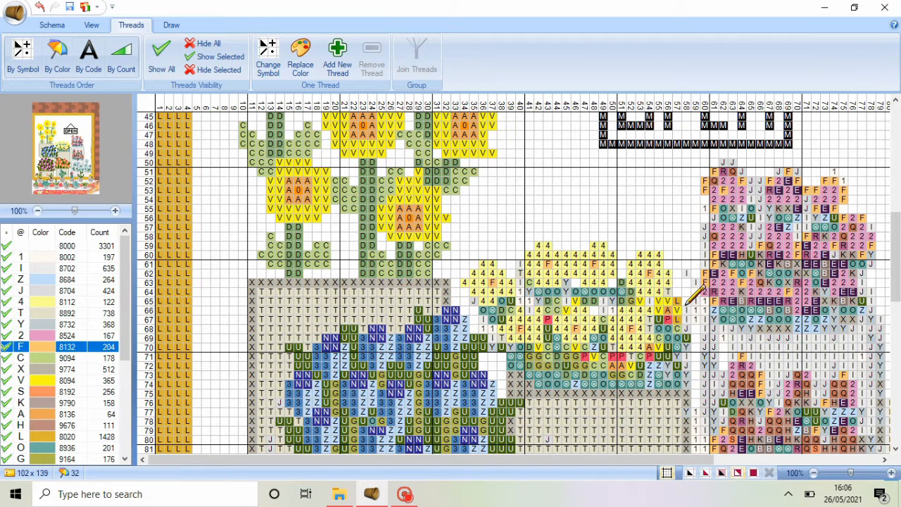
{"action": "left_click", "coordinate": [62, 303]}
{"action": "mouse_move", "coordinate": [687, 310]}
{"action": "left_mouse_down"}
{"action": "mouse_move", "coordinate": [659, 317]}
{"action": "mouse_move", "coordinate": [663, 328]}
{"action": "mouse_move", "coordinate": [677, 329]}
{"action": "mouse_move", "coordinate": [697, 310]}
{"action": "mouse_move", "coordinate": [701, 334]}
{"action": "left_mouse_up"}
Clear the old leaf and petal cells between the upper and middle rows of yellow flowers with white 8000.
{"action": "left_click", "coordinate": [62, 247]}
{"action": "left_click_drag", "start_coordinate": [520, 264], "coordinate": [538, 282]}
{"action": "left_click", "coordinate": [39, 7]}
{"action": "left_click", "coordinate": [39, 7]}
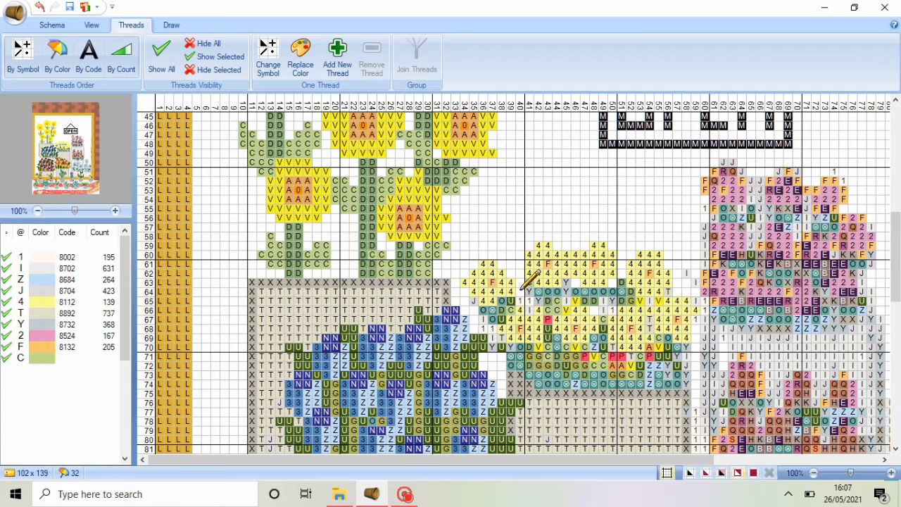
{"action": "mouse_move", "coordinate": [524, 291]}
{"action": "left_mouse_down"}
{"action": "mouse_move", "coordinate": [483, 302]}
{"action": "mouse_move", "coordinate": [496, 309]}
{"action": "mouse_move", "coordinate": [498, 333]}
{"action": "mouse_move", "coordinate": [572, 280]}
{"action": "mouse_move", "coordinate": [583, 286]}
{"action": "mouse_move", "coordinate": [565, 309]}
{"action": "mouse_move", "coordinate": [597, 289]}
{"action": "mouse_move", "coordinate": [620, 295]}
{"action": "mouse_move", "coordinate": [585, 296]}
{"action": "mouse_move", "coordinate": [629, 303]}
{"action": "mouse_move", "coordinate": [666, 291]}
{"action": "mouse_move", "coordinate": [652, 318]}
{"action": "mouse_move", "coordinate": [681, 333]}
{"action": "mouse_move", "coordinate": [696, 304]}
{"action": "mouse_move", "coordinate": [610, 310]}
{"action": "left_mouse_up"}
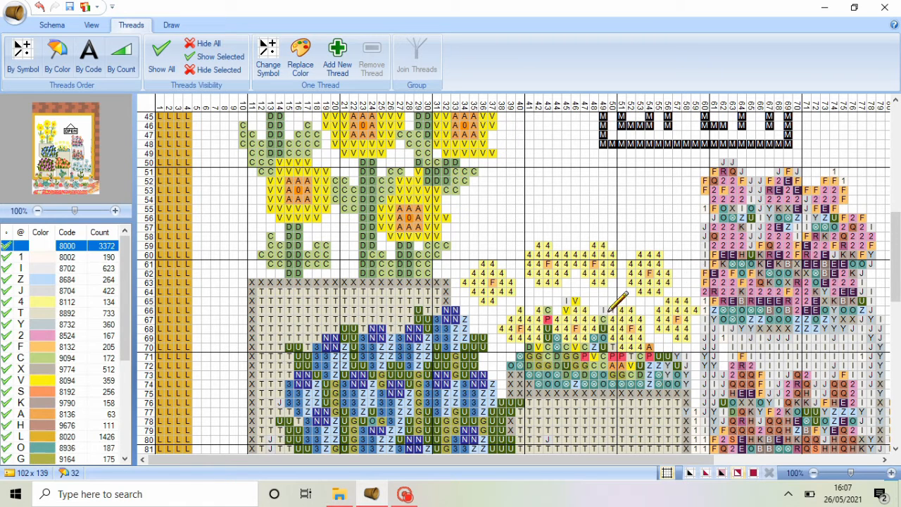
{"action": "mouse_move", "coordinate": [555, 312]}
{"action": "left_mouse_down"}
{"action": "mouse_move", "coordinate": [530, 348]}
{"action": "mouse_move", "coordinate": [553, 339]}
{"action": "mouse_move", "coordinate": [565, 304]}
{"action": "mouse_move", "coordinate": [594, 335]}
{"action": "mouse_move", "coordinate": [583, 348]}
{"action": "mouse_move", "coordinate": [600, 345]}
{"action": "mouse_move", "coordinate": [606, 312]}
{"action": "mouse_move", "coordinate": [665, 341]}
{"action": "left_mouse_up"}
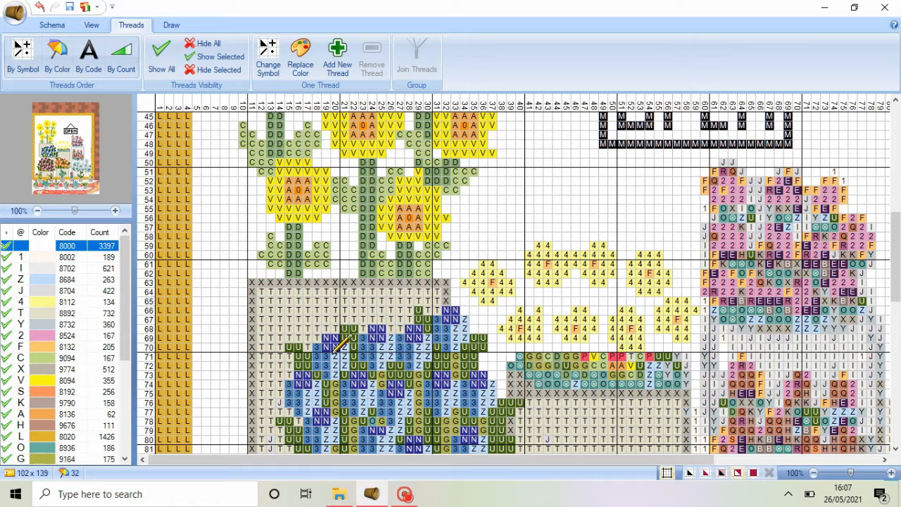
Fill in the missing petal cells of the middle-row flowers with pale yellow 8112.
{"action": "left_click", "coordinate": [102, 302]}
{"action": "left_click_drag", "start_coordinate": [693, 314], "coordinate": [651, 350]}
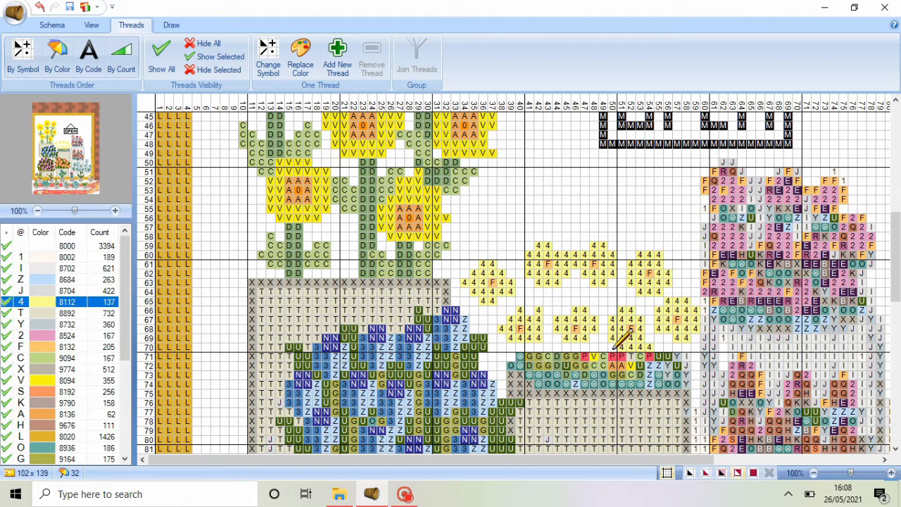
{"action": "mouse_move", "coordinate": [549, 343]}
{"action": "left_mouse_down"}
{"action": "mouse_move", "coordinate": [521, 347]}
{"action": "mouse_move", "coordinate": [546, 337]}
{"action": "left_mouse_up"}
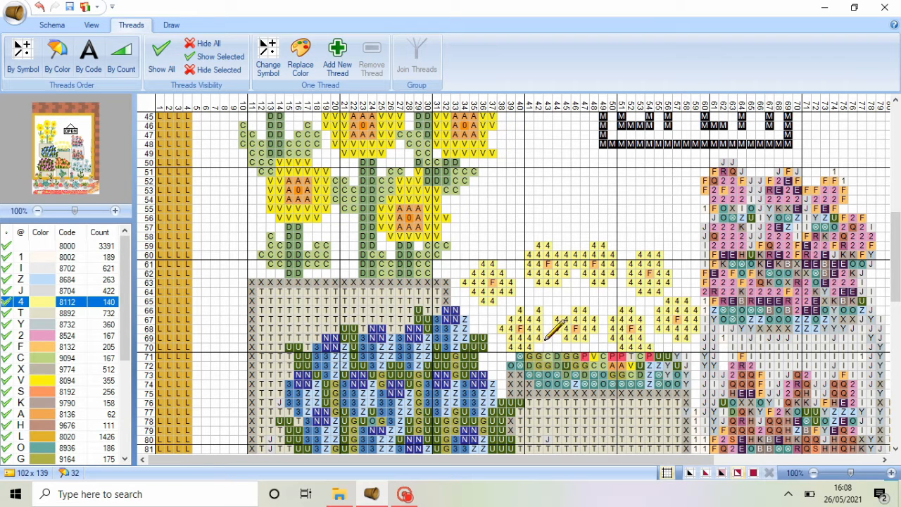
Draw two lower flowers with centres in 8132 at columns 44 and 50, row 73, and petals in 8112.
{"action": "left_click", "coordinate": [56, 347]}
{"action": "left_click", "coordinate": [62, 302]}
{"action": "mouse_move", "coordinate": [554, 362]}
{"action": "left_mouse_down"}
{"action": "mouse_move", "coordinate": [576, 358]}
{"action": "mouse_move", "coordinate": [613, 377]}
{"action": "left_mouse_up"}
{"action": "left_click", "coordinate": [54, 348]}
{"action": "left_click", "coordinate": [612, 376]}
{"action": "left_click", "coordinate": [67, 303]}
{"action": "mouse_move", "coordinate": [623, 364]}
{"action": "left_mouse_down"}
{"action": "mouse_move", "coordinate": [605, 378]}
{"action": "mouse_move", "coordinate": [624, 381]}
{"action": "mouse_move", "coordinate": [621, 363]}
{"action": "mouse_move", "coordinate": [594, 359]}
{"action": "mouse_move", "coordinate": [620, 357]}
{"action": "mouse_move", "coordinate": [601, 381]}
{"action": "mouse_move", "coordinate": [596, 370]}
{"action": "mouse_move", "coordinate": [635, 379]}
{"action": "left_mouse_up"}
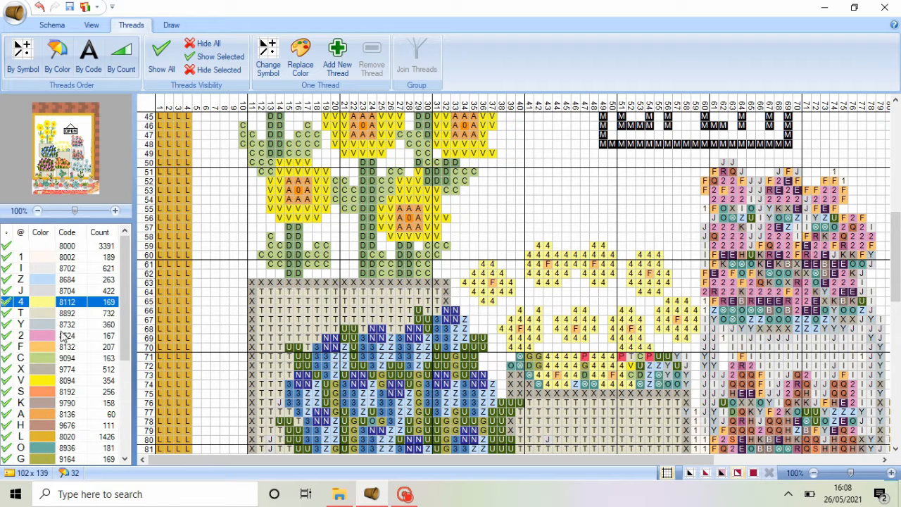
Draw the third lower flower with its centre in 8132 at column 56, row 73, and petals in 8112.
{"action": "left_click", "coordinate": [89, 335]}
{"action": "left_click", "coordinate": [50, 303]}
{"action": "left_click", "coordinate": [96, 347]}
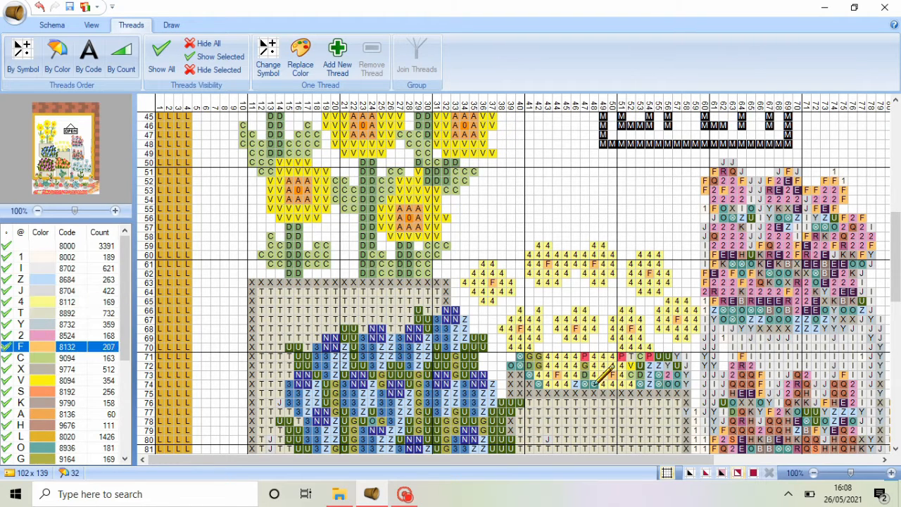
{"action": "left_click", "coordinate": [92, 301]}
{"action": "mouse_move", "coordinate": [672, 364]}
{"action": "left_mouse_down"}
{"action": "mouse_move", "coordinate": [679, 384]}
{"action": "mouse_move", "coordinate": [674, 360]}
{"action": "mouse_move", "coordinate": [649, 367]}
{"action": "mouse_move", "coordinate": [655, 383]}
{"action": "mouse_move", "coordinate": [689, 369]}
{"action": "mouse_move", "coordinate": [728, 385]}
{"action": "left_mouse_up"}
Clear the leftover cells around the three lower flowers with white 8000 and order the thread list by code.
{"action": "left_click", "coordinate": [63, 256]}
{"action": "mouse_move", "coordinate": [539, 356]}
{"action": "left_mouse_down"}
{"action": "mouse_move", "coordinate": [514, 367]}
{"action": "mouse_move", "coordinate": [532, 381]}
{"action": "mouse_move", "coordinate": [510, 386]}
{"action": "mouse_move", "coordinate": [593, 383]}
{"action": "mouse_move", "coordinate": [589, 364]}
{"action": "mouse_move", "coordinate": [627, 357]}
{"action": "mouse_move", "coordinate": [659, 354]}
{"action": "mouse_move", "coordinate": [640, 383]}
{"action": "mouse_move", "coordinate": [634, 369]}
{"action": "mouse_move", "coordinate": [692, 365]}
{"action": "left_mouse_up"}
{"action": "left_click", "coordinate": [66, 235]}
{"action": "left_click", "coordinate": [67, 245]}
Repair the box's upper edge in row 75 beneath the lower flowers with thread 9774.
{"action": "left_click_drag", "start_coordinate": [125, 353], "coordinate": [124, 433]}
{"action": "left_click", "coordinate": [69, 436]}
{"action": "left_click", "coordinate": [650, 393]}
Draw vertical stems in 8920 beneath the yellow flowers, running between the flower heads towards the box.
{"action": "scroll", "coordinate": [129, 361], "scroll_direction": "down", "scroll_amount": 1}
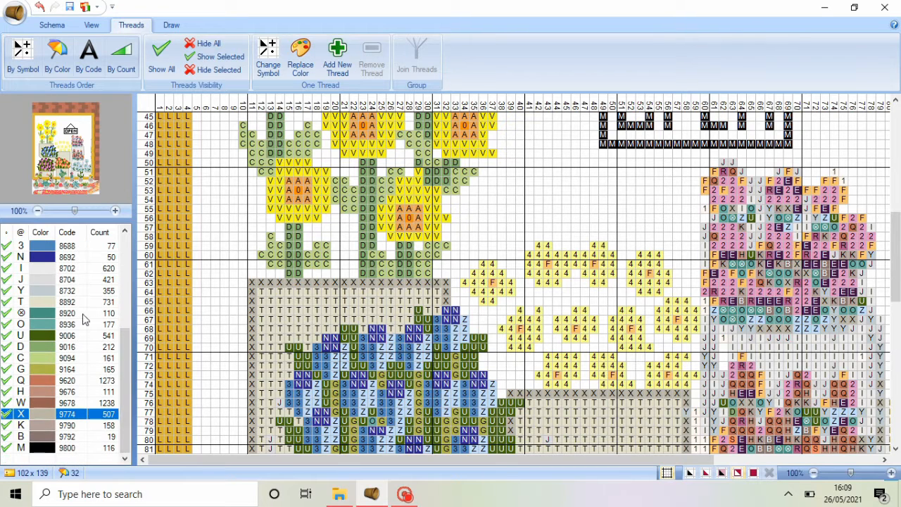
{"action": "left_click", "coordinate": [69, 313]}
{"action": "mouse_move", "coordinate": [548, 292]}
{"action": "left_mouse_down"}
{"action": "mouse_move", "coordinate": [548, 329]}
{"action": "mouse_move", "coordinate": [548, 307]}
{"action": "left_mouse_up"}
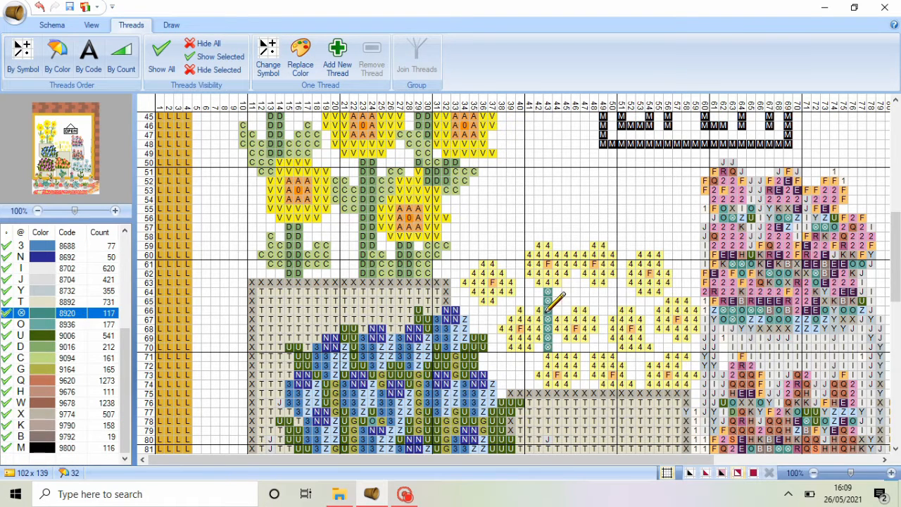
{"action": "mouse_move", "coordinate": [593, 285]}
{"action": "left_mouse_down"}
{"action": "mouse_move", "coordinate": [597, 348]}
{"action": "mouse_move", "coordinate": [528, 364]}
{"action": "mouse_move", "coordinate": [529, 384]}
{"action": "left_mouse_up"}
{"action": "left_click", "coordinate": [575, 384]}
{"action": "left_click_drag", "start_coordinate": [496, 313], "coordinate": [511, 380]}
{"action": "left_click_drag", "start_coordinate": [650, 302], "coordinate": [639, 375]}
{"action": "left_click", "coordinate": [676, 347]}
Add leaf cells in 8920 around the stem tops between the upper and middle flowers, rows 63 to 65.
{"action": "left_click_drag", "start_coordinate": [540, 301], "coordinate": [529, 293]}
{"action": "mouse_move", "coordinate": [556, 303]}
{"action": "left_mouse_down"}
{"action": "mouse_move", "coordinate": [566, 293]}
{"action": "mouse_move", "coordinate": [615, 301]}
{"action": "left_mouse_up"}
{"action": "left_click", "coordinate": [584, 299]}
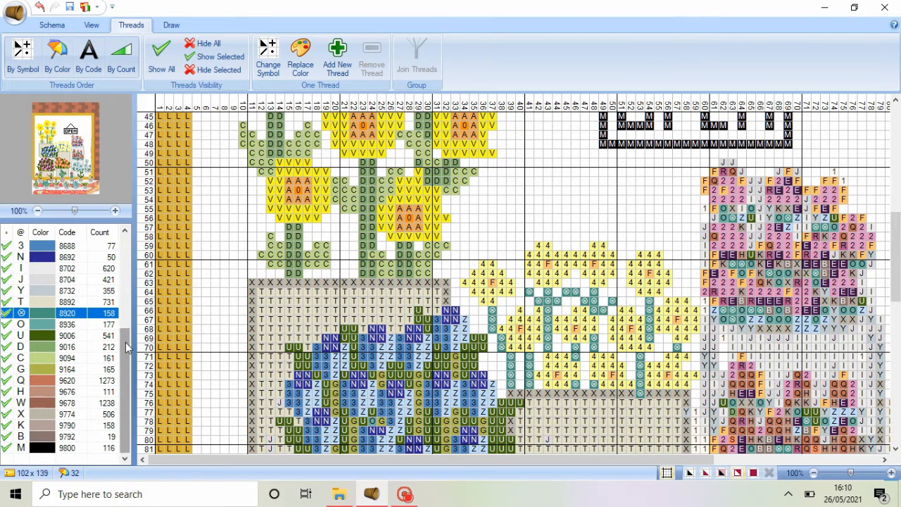
Reshape the leaves below the upper middle flowers with 8920, clearing excess cells with white 8000.
{"action": "left_click_drag", "start_coordinate": [125, 343], "coordinate": [125, 246]}
{"action": "left_click", "coordinate": [41, 247]}
{"action": "scroll", "coordinate": [88, 350], "scroll_direction": "down", "scroll_amount": 4}
{"action": "left_click", "coordinate": [64, 336]}
{"action": "left_click", "coordinate": [586, 303]}
{"action": "left_click", "coordinate": [40, 7]}
{"action": "left_click_drag", "start_coordinate": [587, 288], "coordinate": [608, 293]}
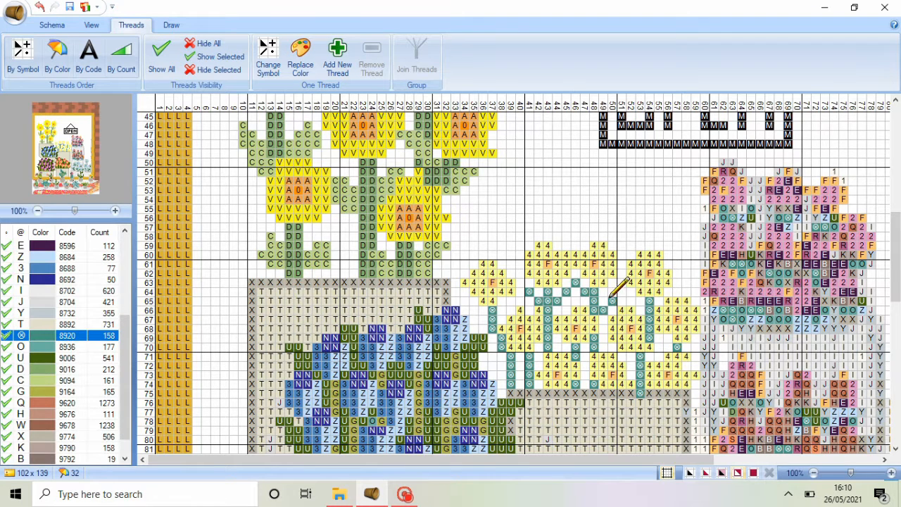
{"action": "scroll", "coordinate": [103, 282], "scroll_direction": "up", "scroll_amount": 5}
{"action": "left_click", "coordinate": [102, 246]}
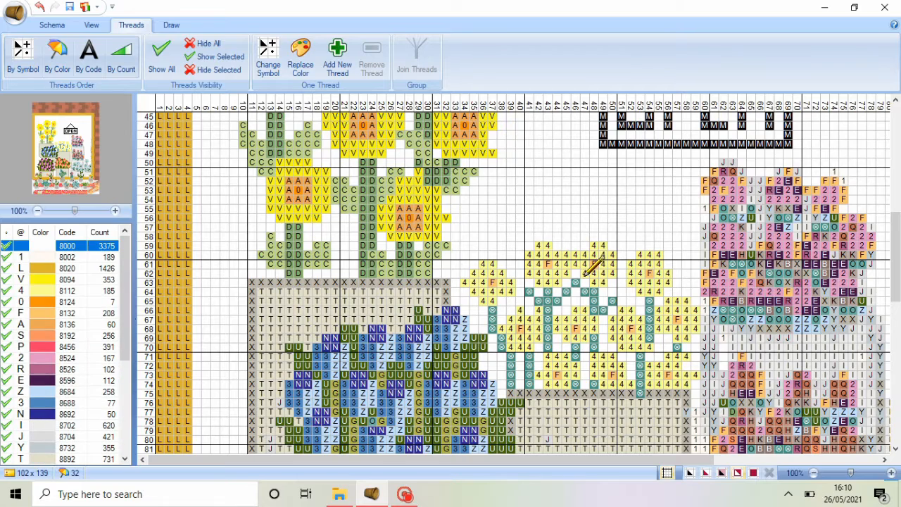
{"action": "left_click", "coordinate": [569, 293]}
Add more leaf cells in 8920 along the stems among the middle and lower yellow flowers.
{"action": "scroll", "coordinate": [77, 338], "scroll_direction": "down", "scroll_amount": 4}
{"action": "left_click", "coordinate": [82, 370]}
{"action": "mouse_move", "coordinate": [501, 314]}
{"action": "left_mouse_down"}
{"action": "mouse_move", "coordinate": [486, 318]}
{"action": "mouse_move", "coordinate": [504, 366]}
{"action": "mouse_move", "coordinate": [495, 364]}
{"action": "mouse_move", "coordinate": [610, 359]}
{"action": "mouse_move", "coordinate": [601, 340]}
{"action": "left_mouse_up"}
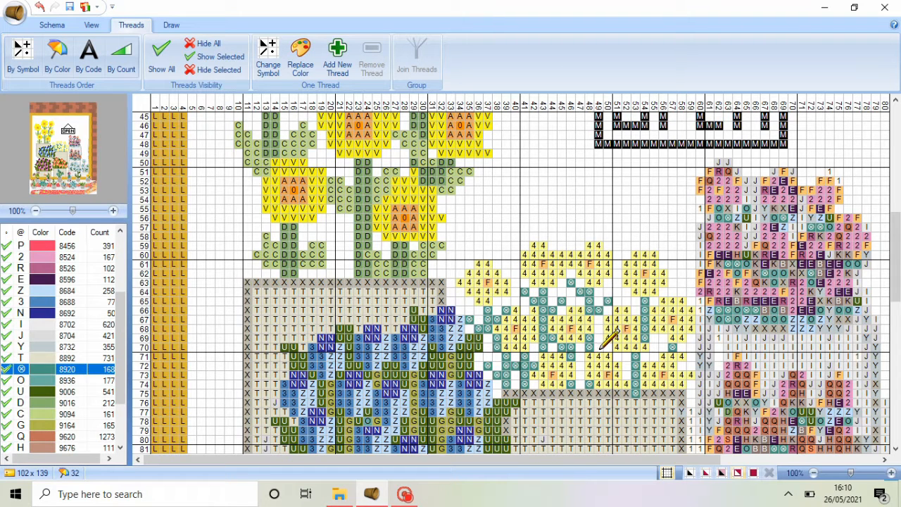
{"action": "mouse_move", "coordinate": [640, 312]}
{"action": "left_mouse_down"}
{"action": "mouse_move", "coordinate": [666, 348]}
{"action": "mouse_move", "coordinate": [628, 348]}
{"action": "mouse_move", "coordinate": [690, 346]}
{"action": "mouse_move", "coordinate": [668, 329]}
{"action": "left_mouse_up"}
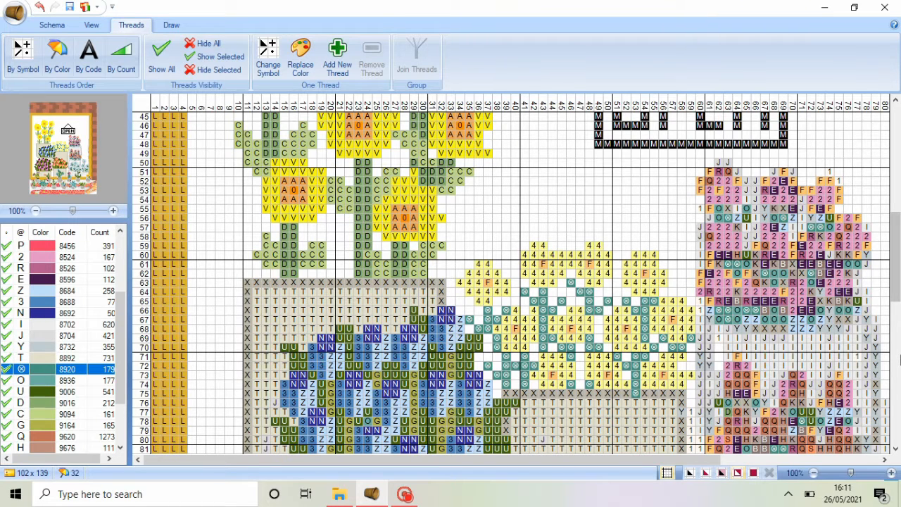
Replace thread 8920 with another thread from the Anchor Tapisserie palette.
{"action": "scroll", "coordinate": [85, 246], "scroll_direction": "up", "scroll_amount": 3}
{"action": "mouse_move", "coordinate": [897, 296]}
{"action": "left_mouse_down"}
{"action": "mouse_move", "coordinate": [898, 323]}
{"action": "mouse_move", "coordinate": [896, 295]}
{"action": "left_mouse_up"}
{"action": "left_click_drag", "start_coordinate": [120, 332], "coordinate": [120, 380]}
{"action": "left_click", "coordinate": [86, 380]}
{"action": "left_click", "coordinate": [301, 59]}
{"action": "scroll", "coordinate": [627, 239], "scroll_direction": "down", "scroll_amount": 10}
{"action": "scroll", "coordinate": [628, 242], "scroll_direction": "down", "scroll_amount": 5}
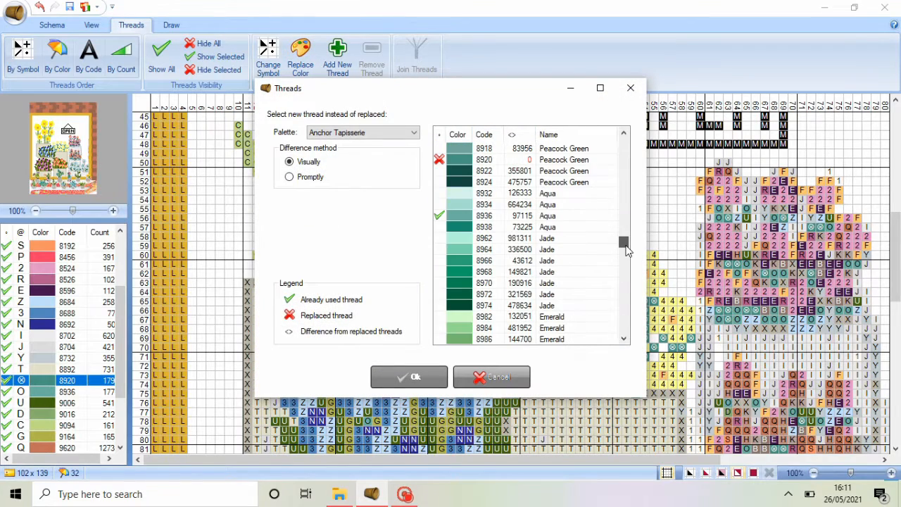
{"action": "double_click", "coordinate": [514, 298]}
{"action": "left_click_drag", "start_coordinate": [899, 252], "coordinate": [900, 301]}
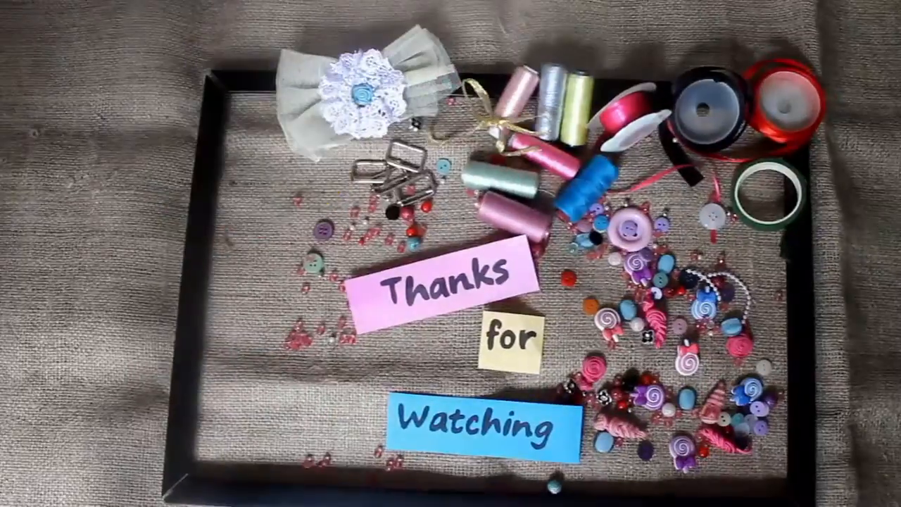